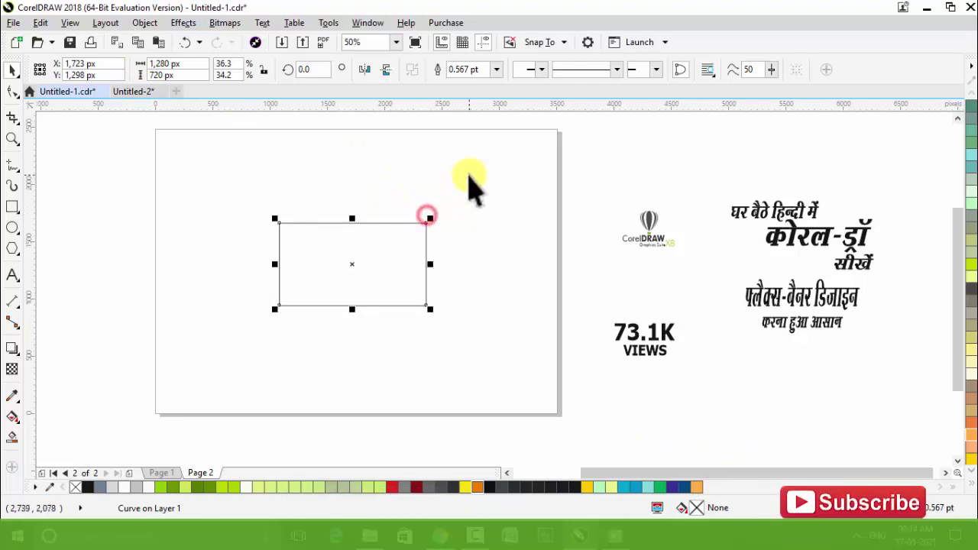
pyautogui.moveTo(430, 220); pyautogui.dragTo(524, 157)
pyautogui.hotkey('ctrl', 'z')
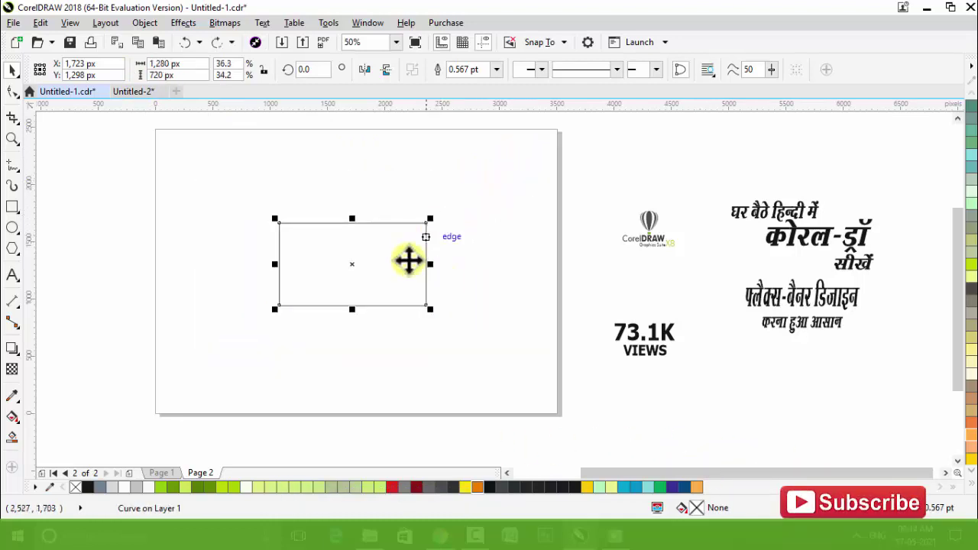
pyautogui.moveTo(353, 220); pyautogui.dragTo(351, 181)
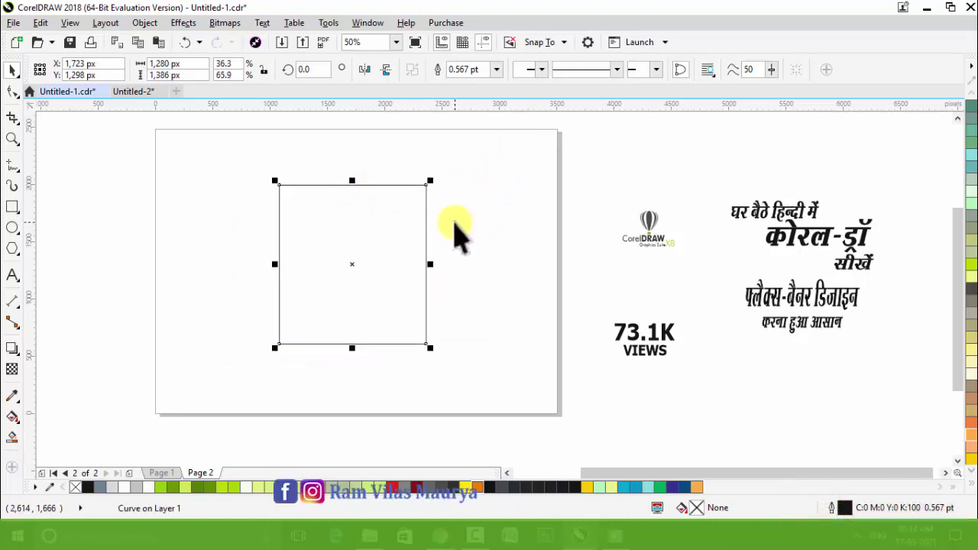
pyautogui.hotkey('ctrl', 'z')
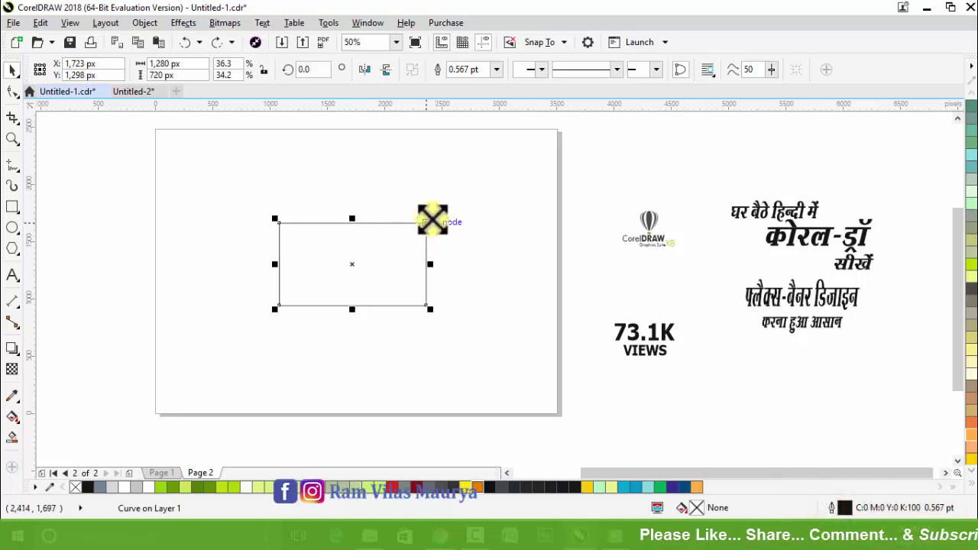
# Step: Scale the rectangle up proportionally about its centre to about 2,308 × 1,298 px and deselect it
pyautogui.moveTo(432, 220); pyautogui.dragTo(491, 157)
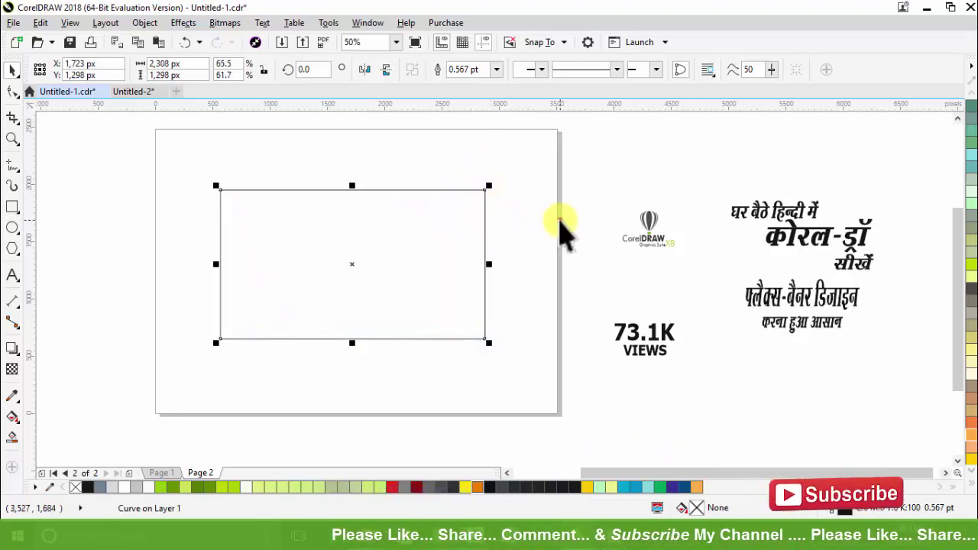
pyautogui.click(560, 229)
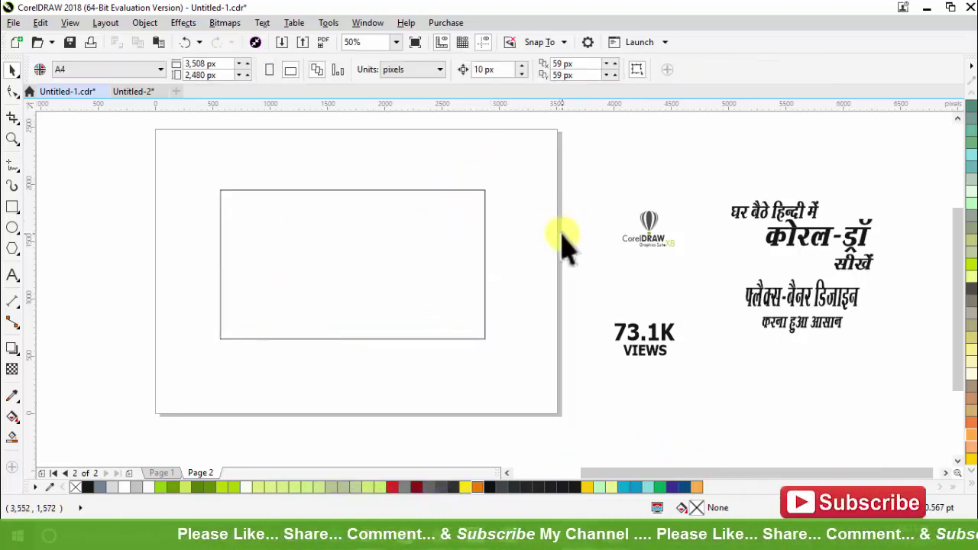
# Step: Draw a circle about 2,219 px across over the rectangle's left part and move its centre to about X 1,042, Y 1,464 px
pyautogui.click(12, 227)
pyautogui.moveTo(166, 153); pyautogui.dragTo(421, 405)
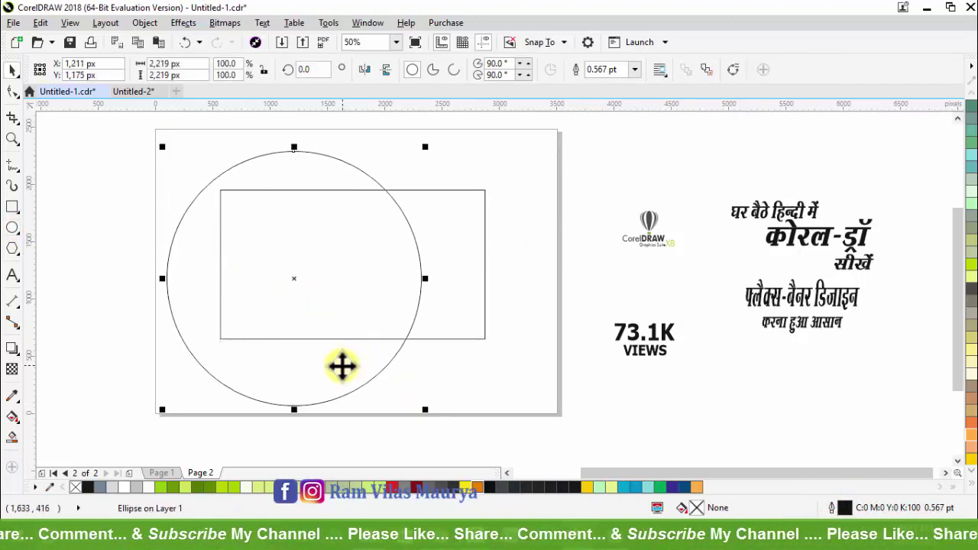
pyautogui.moveTo(338, 365); pyautogui.dragTo(340, 337)
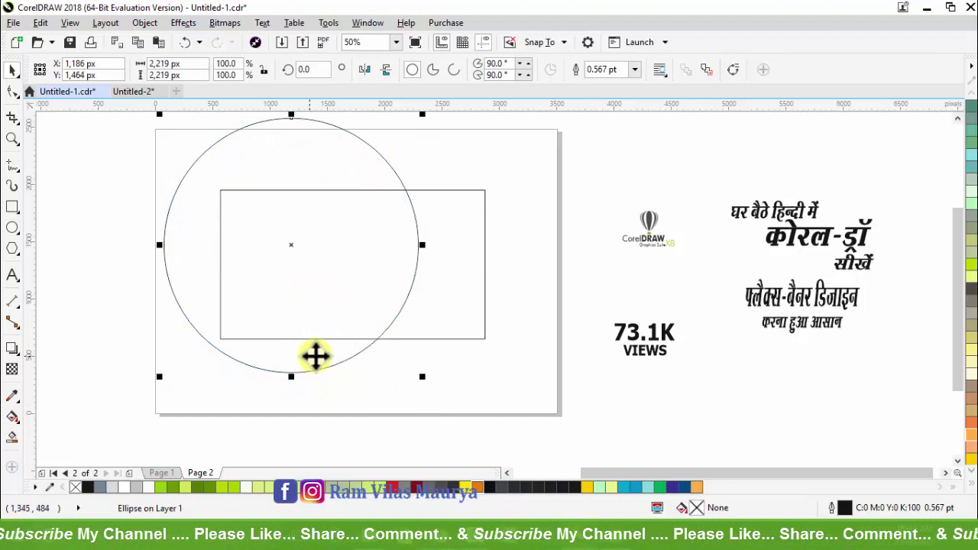
pyautogui.moveTo(369, 273); pyautogui.dragTo(352, 274)
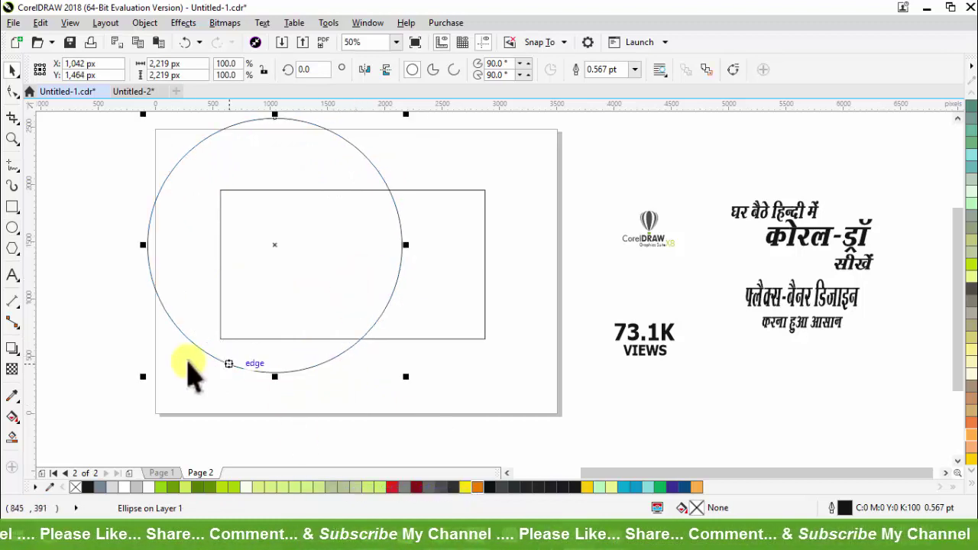
# Step: Make a smaller copy of the circle, about 1,869 px across, and nudge it 80 px to the left inside the first
pyautogui.moveTo(143, 377); pyautogui.dragTo(183, 380)
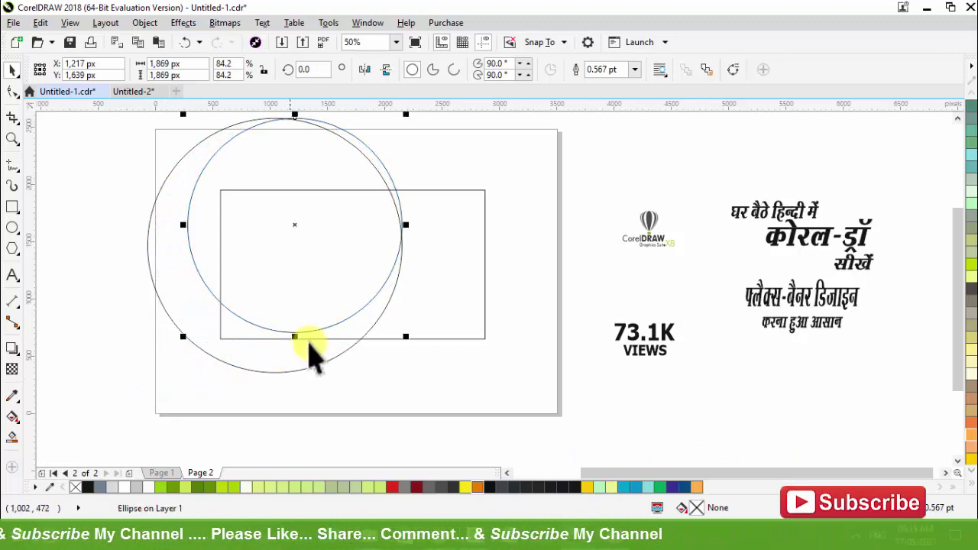
pyautogui.scroll(2, 375, 203)
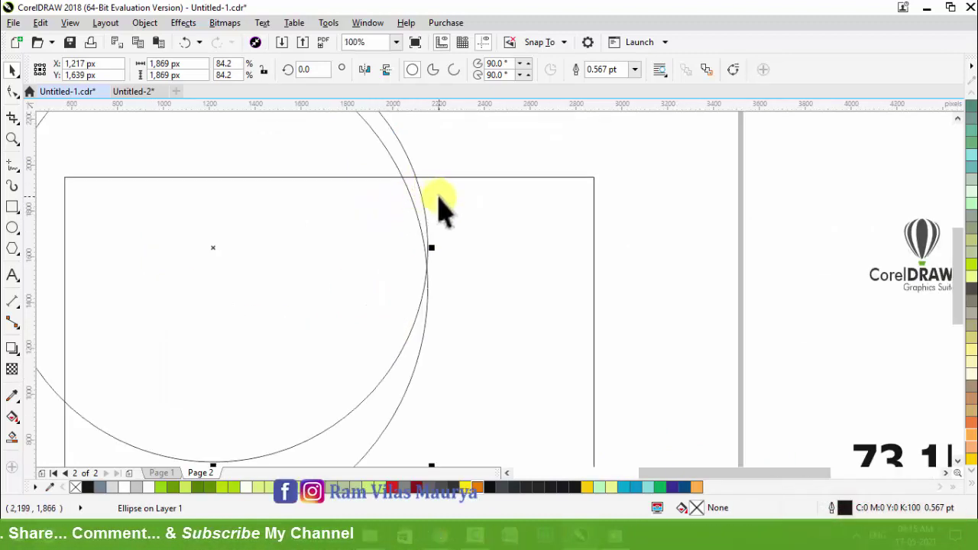
pyautogui.press('Left')
pyautogui.press('Left')
pyautogui.press('Left')
pyautogui.press('Left')
pyautogui.press('Left')
pyautogui.press('Left')
pyautogui.press('Left')
pyautogui.press('Left')
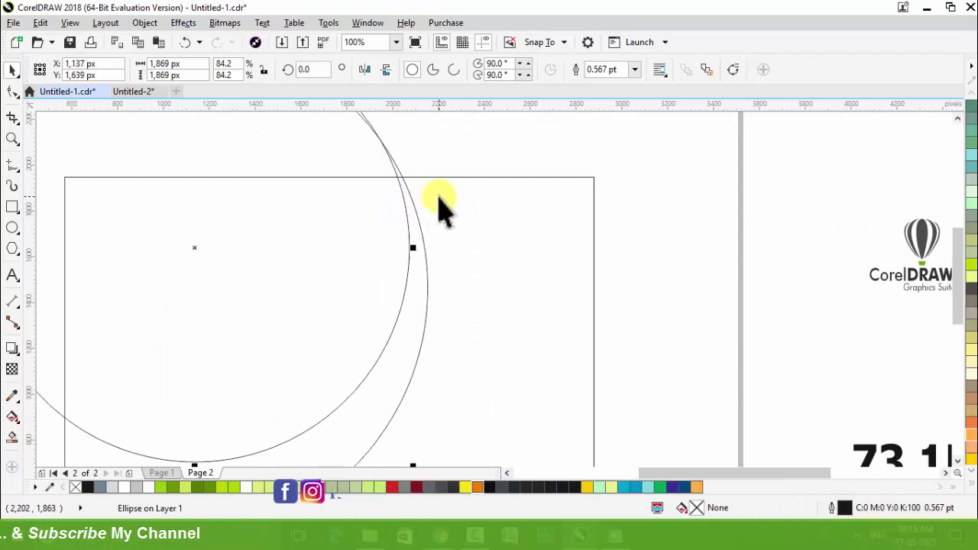
# Step: Move the larger circle up and slightly left, bringing its centre to about X 1,007, Y 1,534 px
pyautogui.scroll(-2, 437, 207)
pyautogui.scroll(2, 344, 298)
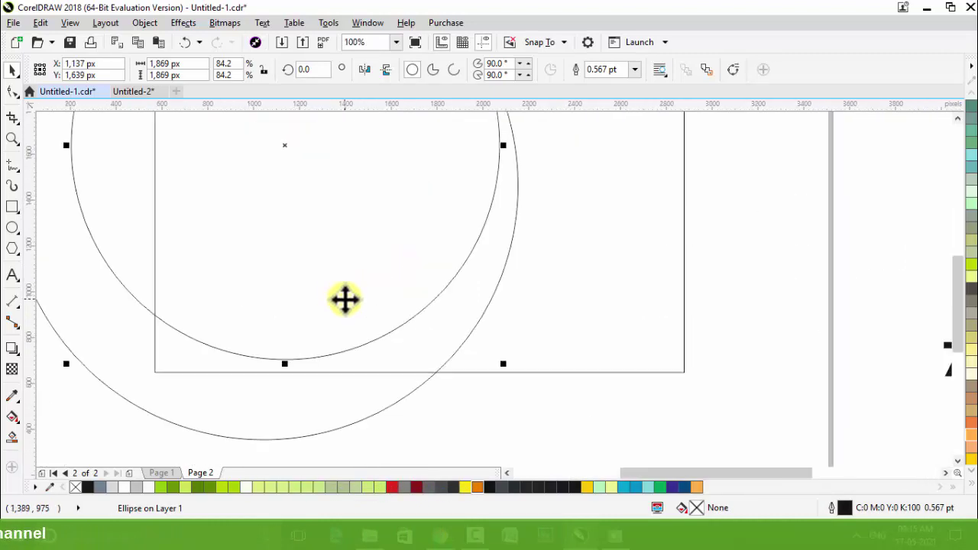
pyautogui.click(380, 392)
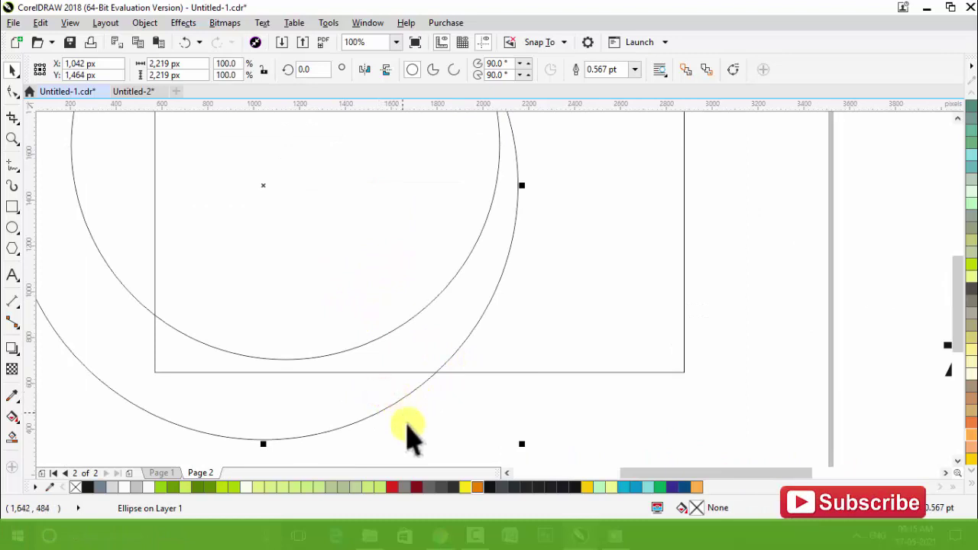
pyautogui.scroll(-1, 409, 439)
pyautogui.scroll(1, 330, 425)
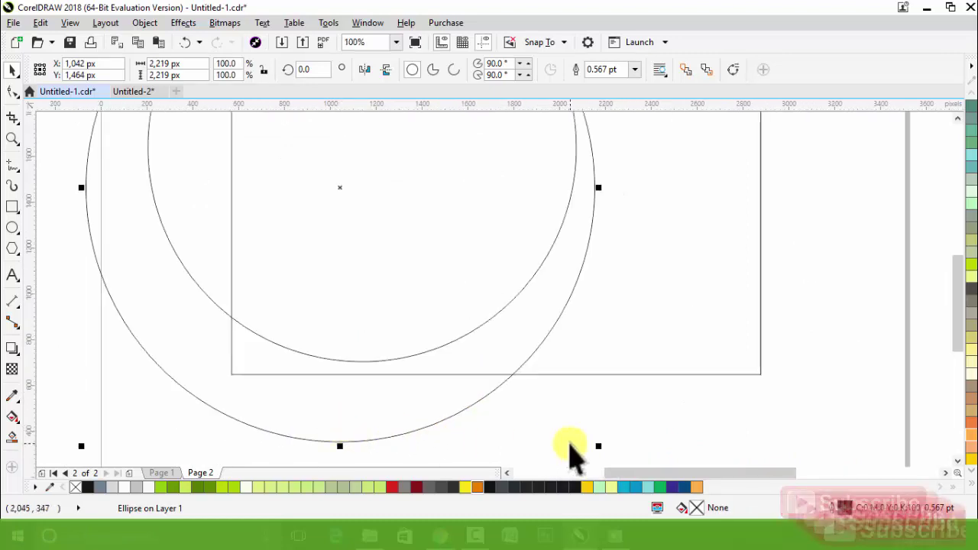
pyautogui.press('Up')
pyautogui.press('Up')
pyautogui.press('Up')
pyautogui.press('Up')
pyautogui.press('Up')
pyautogui.press('Up')
pyautogui.press('Up')
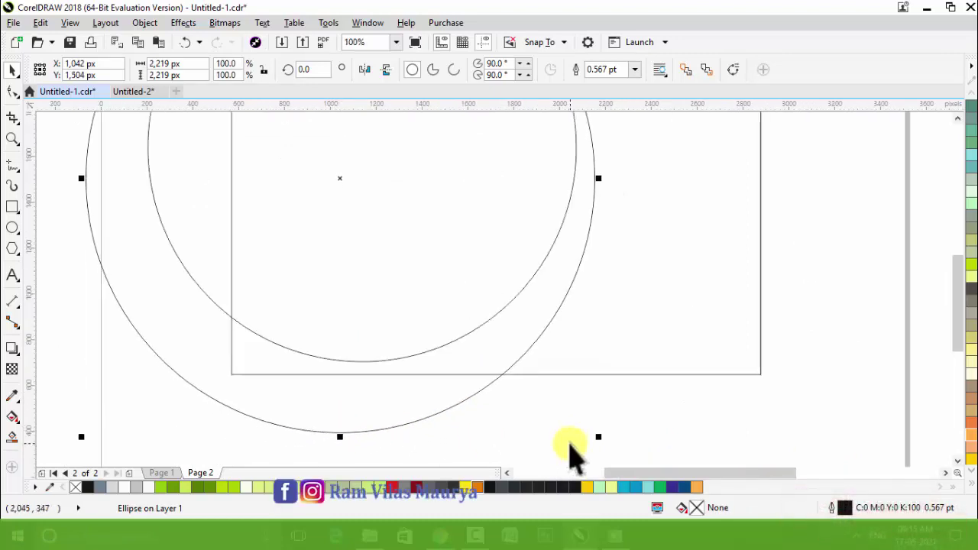
pyautogui.scroll(-1, 546, 444)
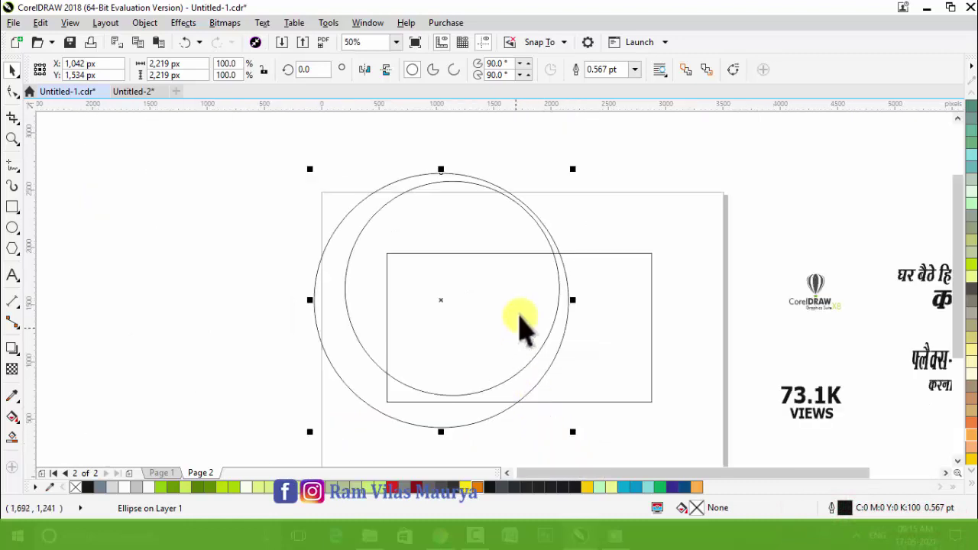
pyautogui.scroll(1, 541, 298)
pyautogui.scroll(1, 571, 227)
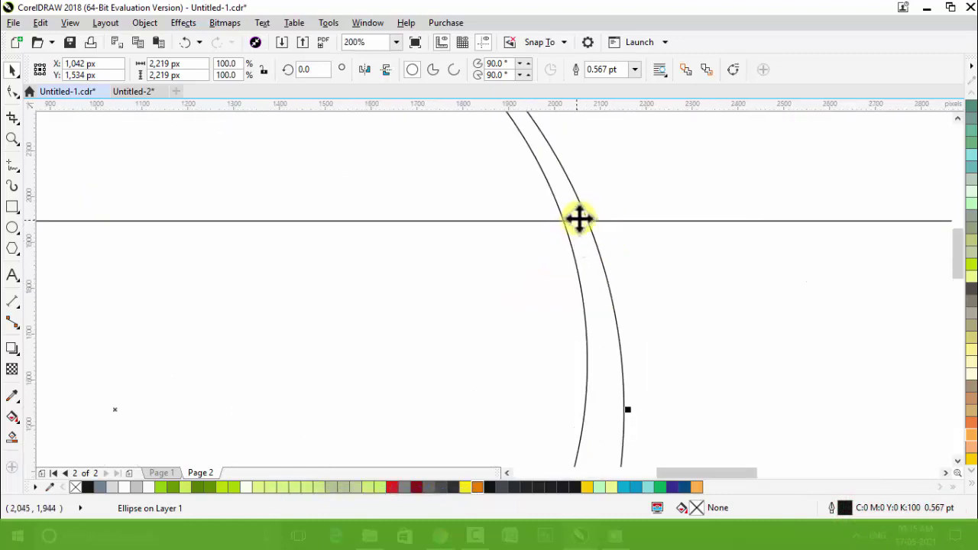
pyautogui.moveTo(570, 211); pyautogui.dragTo(568, 214)
# Step: Copy the inner circle scaled down to about 1,792 px, shift the copy slightly right to about X 1,166 px, and deselect it
pyautogui.scroll(-2, 561, 230)
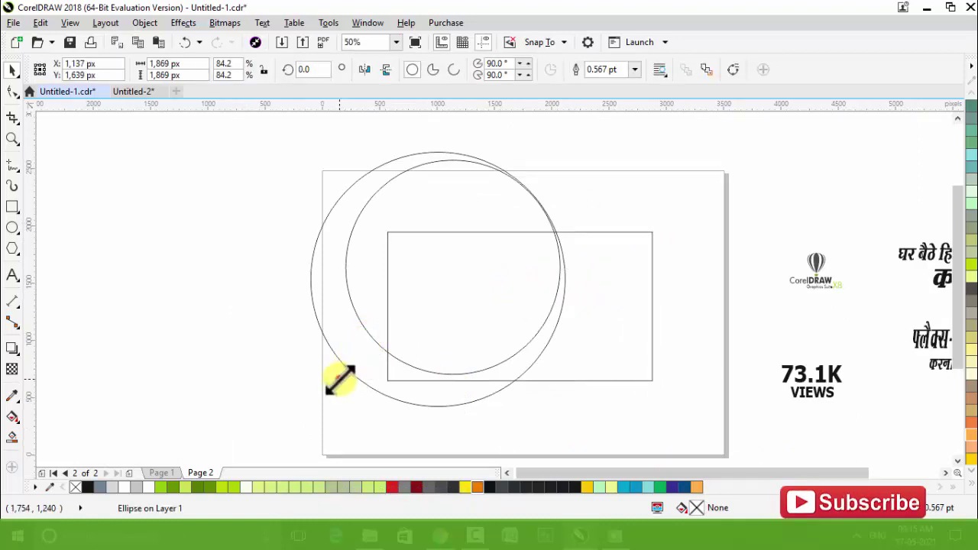
pyautogui.moveTo(339, 379); pyautogui.dragTo(346, 382)
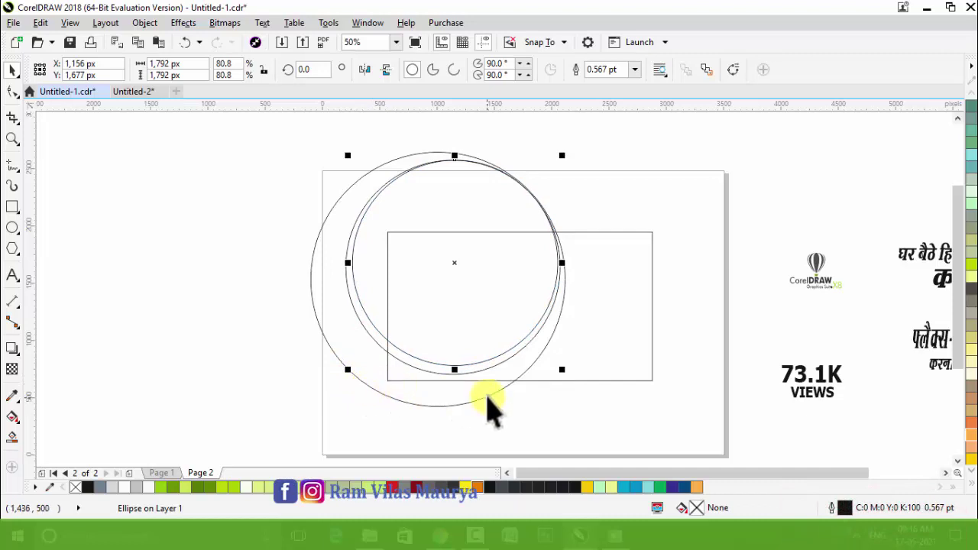
pyautogui.scroll(2, 447, 399)
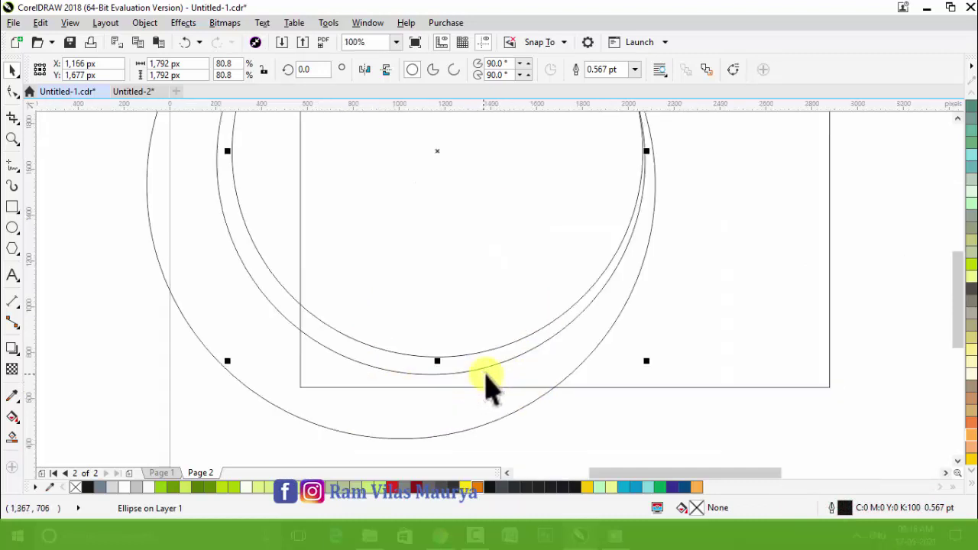
pyautogui.scroll(-2, 554, 419)
pyautogui.click(519, 410)
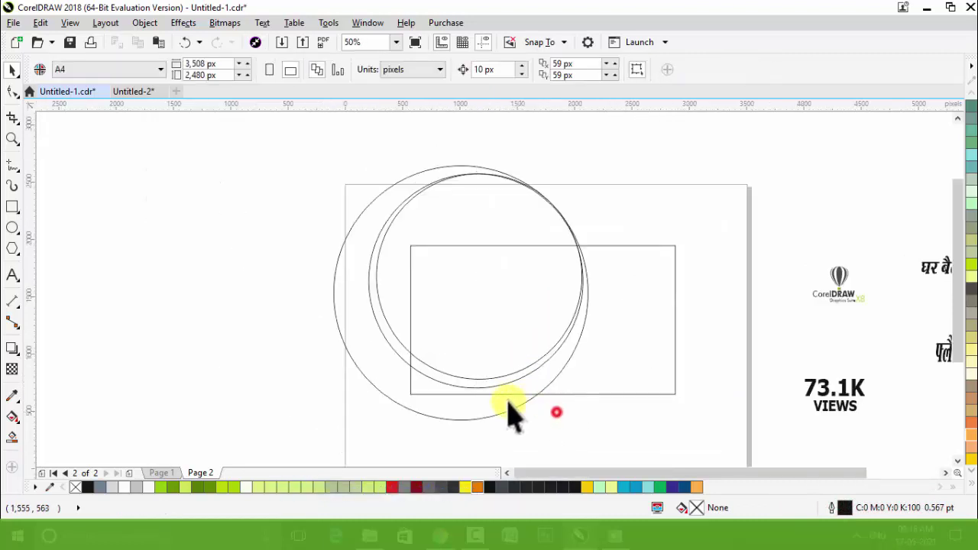
# Step: Intersect the largest circle with the rectangle and fill the overlap with pale yellow (C0 M0 Y60 K0)
pyautogui.click(500, 417)
pyautogui.moveTo(484, 407); pyautogui.dragTo(535, 405)
pyautogui.hotkey('ctrl', 'z')
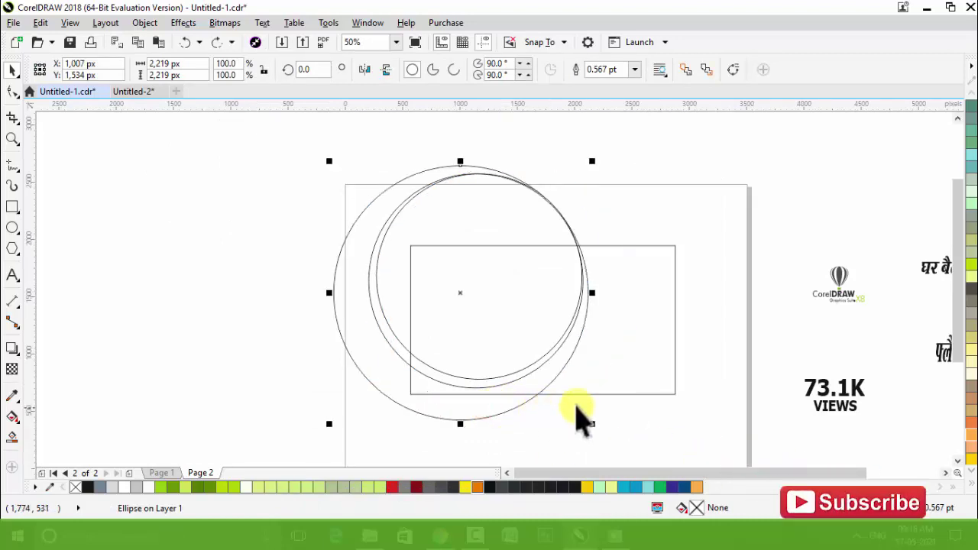
pyautogui.keyDown('shift'); pyautogui.click(639, 270); pyautogui.keyUp('shift')
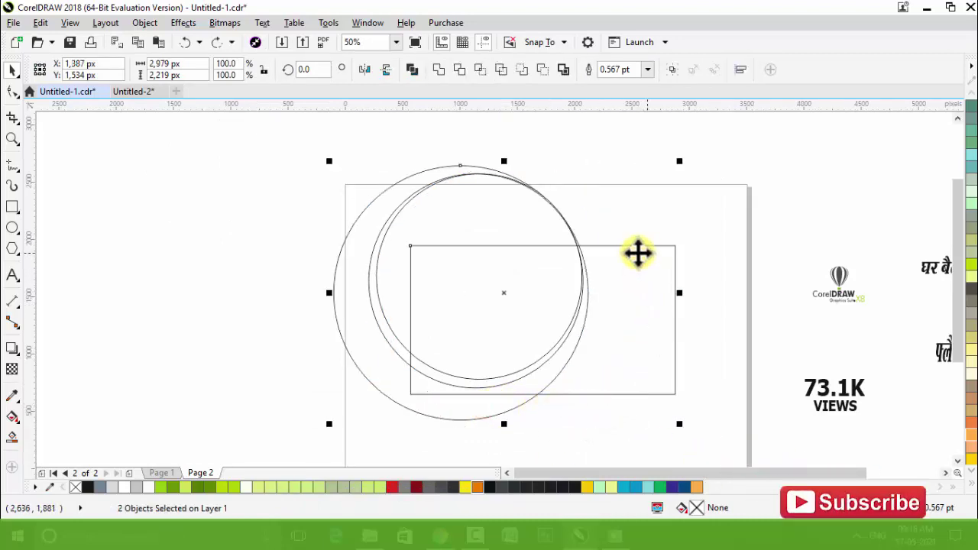
pyautogui.click(480, 69)
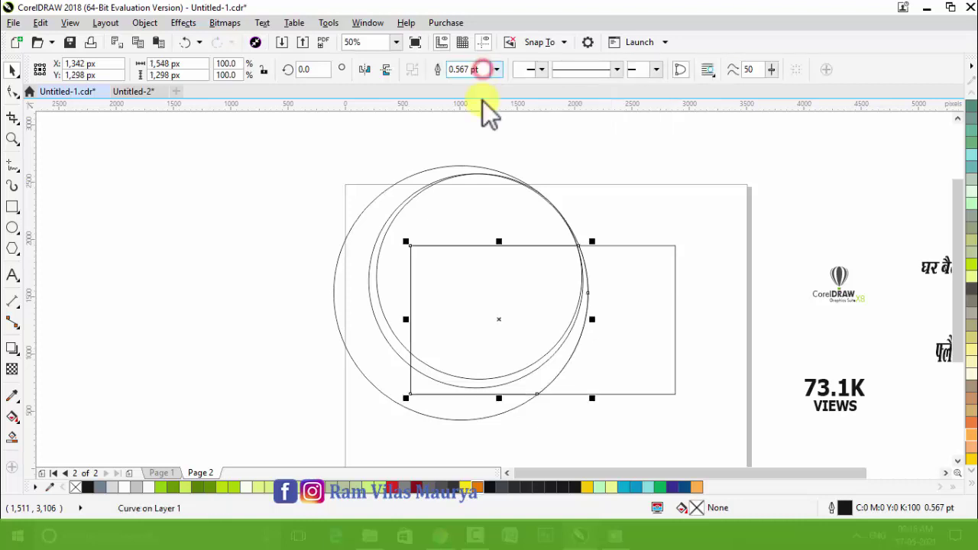
pyautogui.click(970, 345)
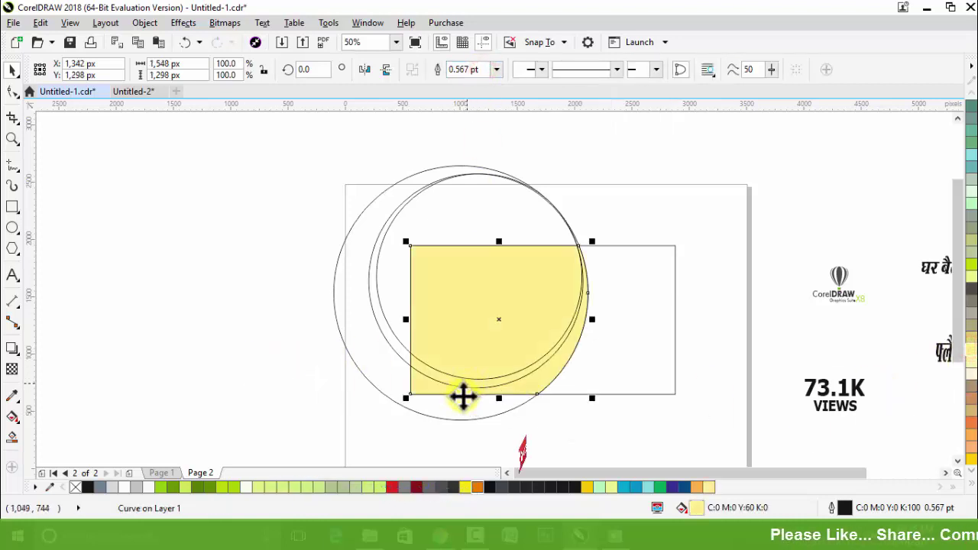
# Step: Smart-fill the smallest circle's overlap with the rectangle and the crescent beside it in slate blue (C40 M20 Y0 K40), and remove the construction circles
pyautogui.click(13, 437)
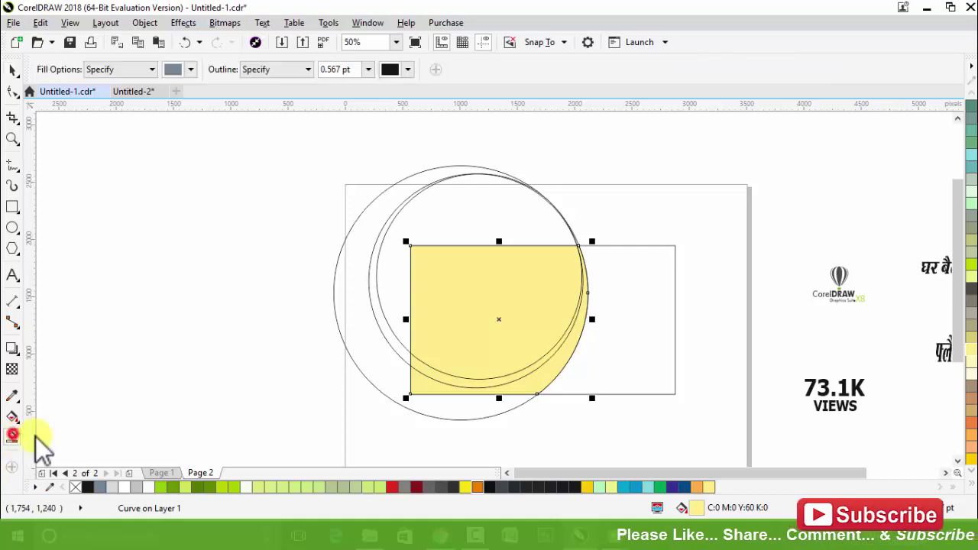
pyautogui.click(510, 352)
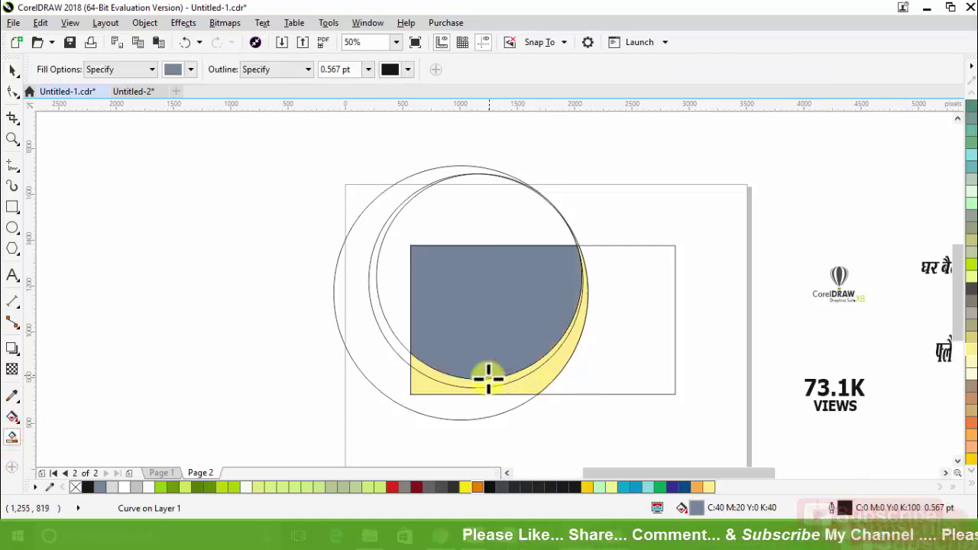
pyautogui.scroll(2, 486, 375)
pyautogui.press('space')
pyautogui.scroll(-2, 451, 267)
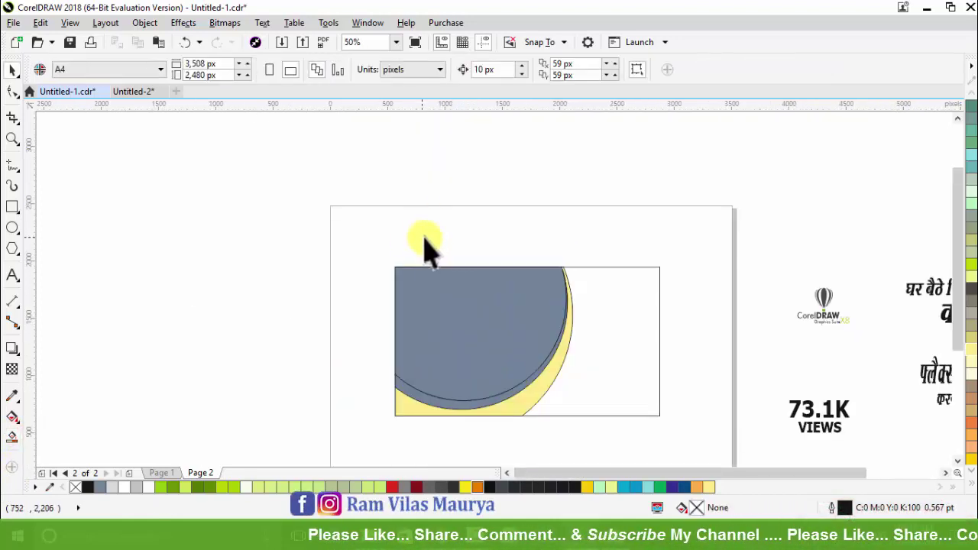
# Step: Recolour the large slate-blue shape inside the rectangle to near-black (C25 M25 Y0 K90), keeping it in place over the crescent
pyautogui.scroll(2, 604, 428)
pyautogui.click(343, 257)
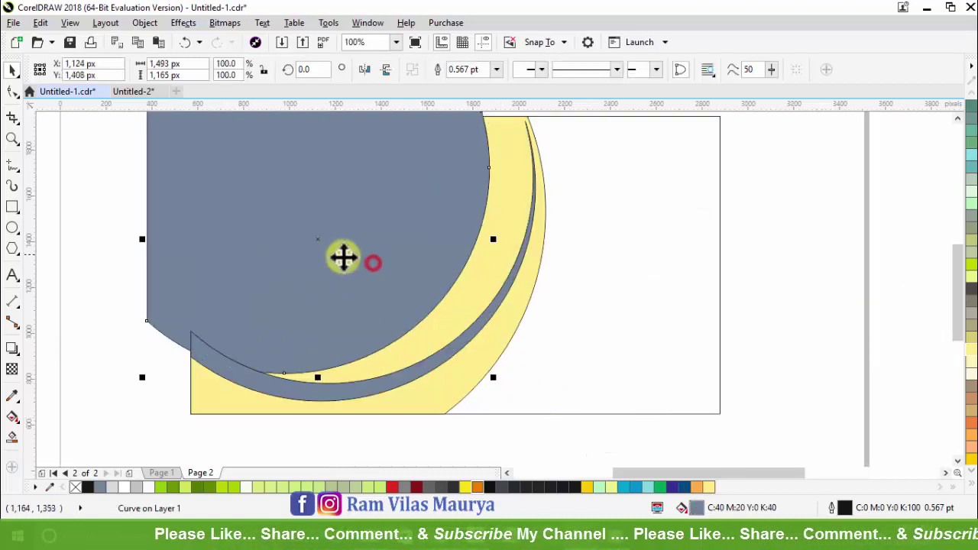
pyautogui.click(526, 487)
pyautogui.scroll(-2, 393, 356)
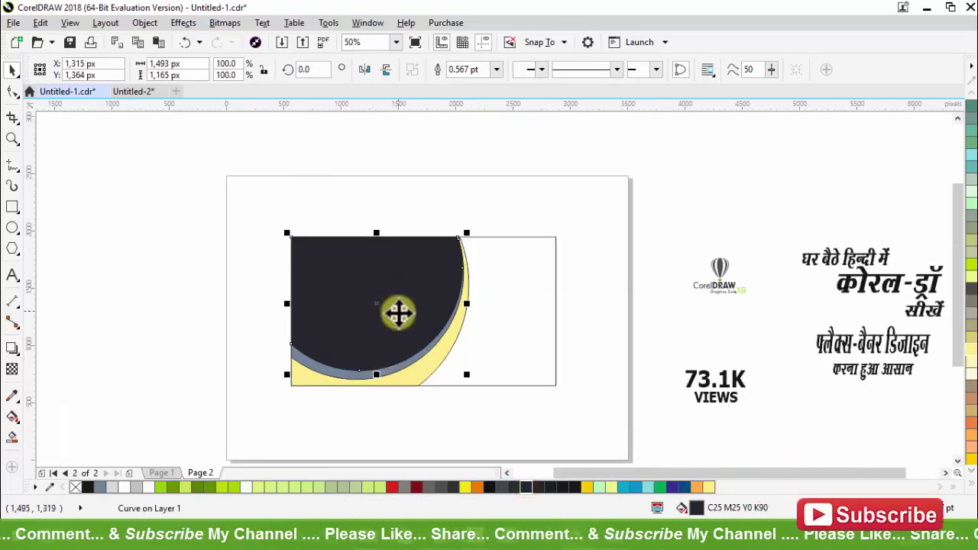
# Step: Apply a nearly horizontal linear gradient to the dark shape, running from near-black at its left to dark slate grey at its right
pyautogui.scroll(2, 400, 318)
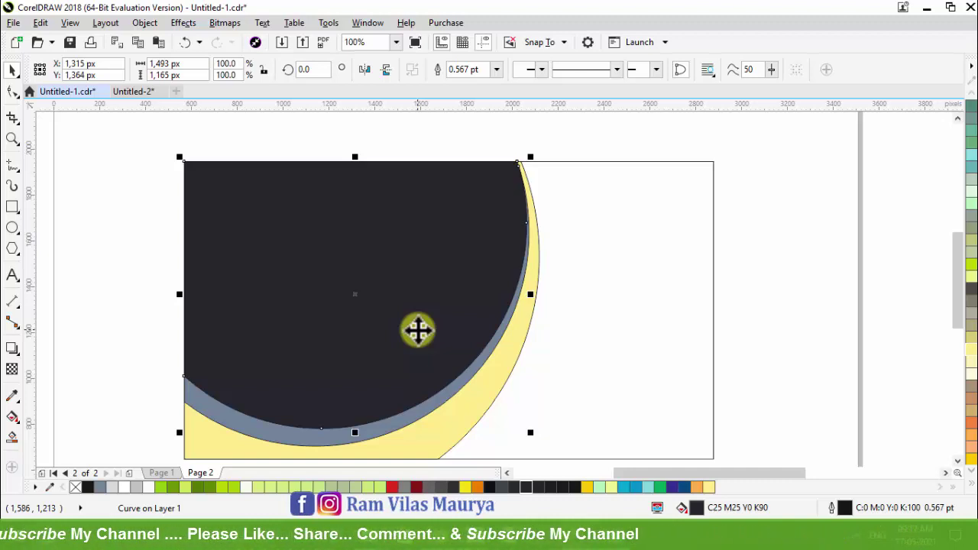
pyautogui.press('g')
pyautogui.moveTo(168, 287); pyautogui.dragTo(562, 306)
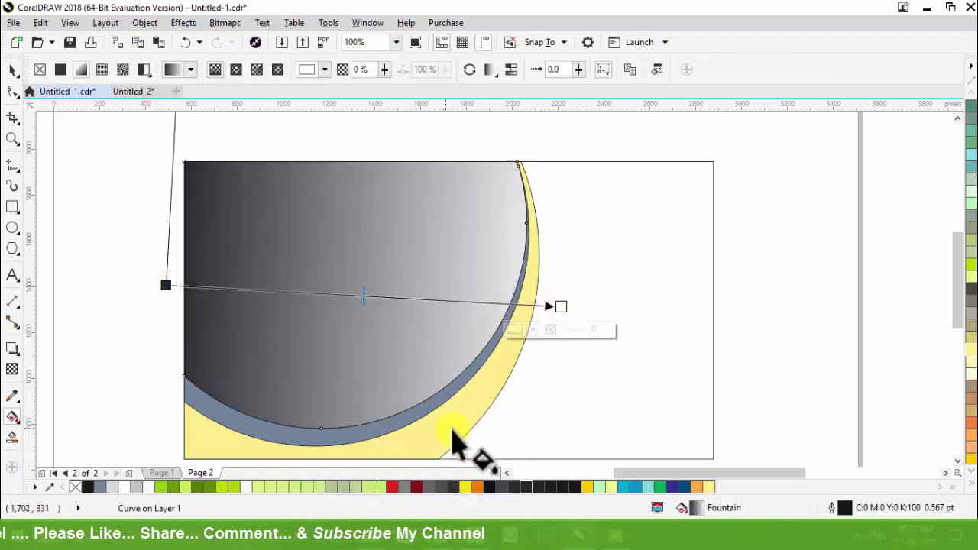
pyautogui.click(509, 487)
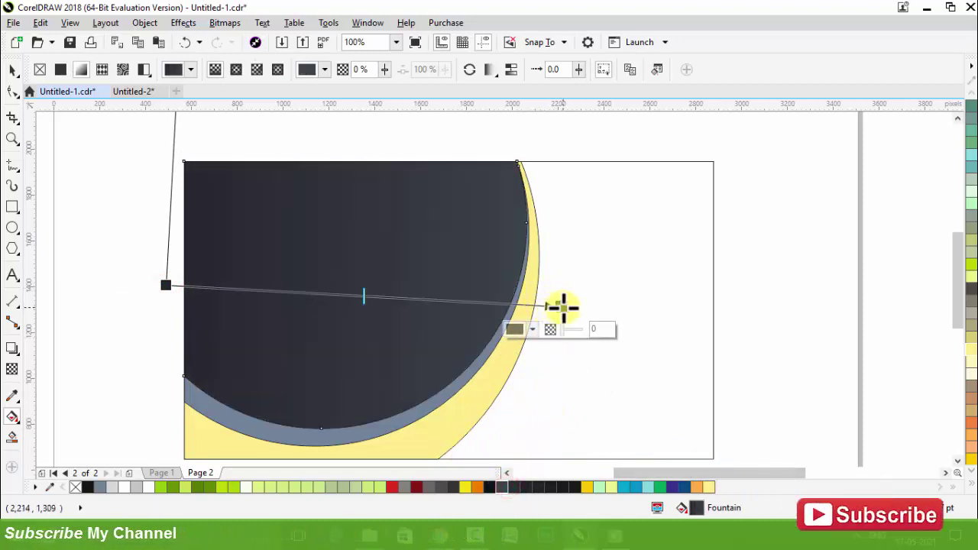
pyautogui.moveTo(161, 284); pyautogui.dragTo(197, 308)
pyautogui.press('space')
pyautogui.click(153, 297)
pyautogui.scroll(-2, 313, 342)
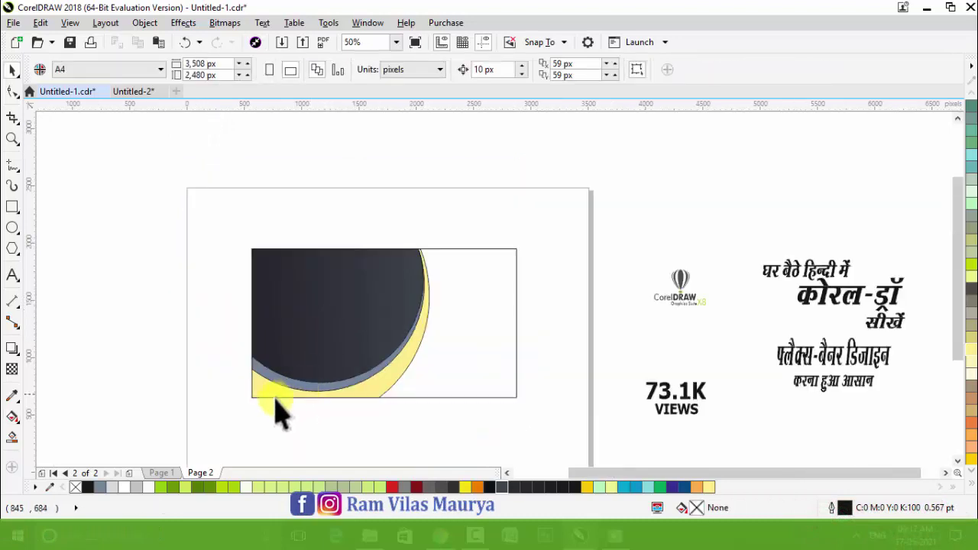
# Step: Recolour the pale-yellow curved shape at the rectangle's lower edge to cyan
pyautogui.scroll(2, 279, 412)
pyautogui.click(273, 377)
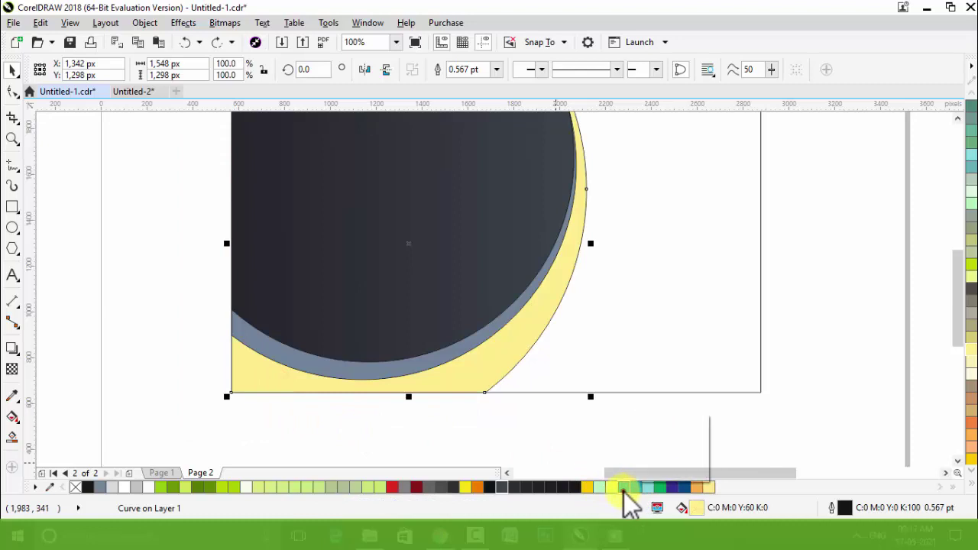
pyautogui.click(623, 492)
pyautogui.scroll(-2, 464, 398)
pyautogui.scroll(2, 464, 398)
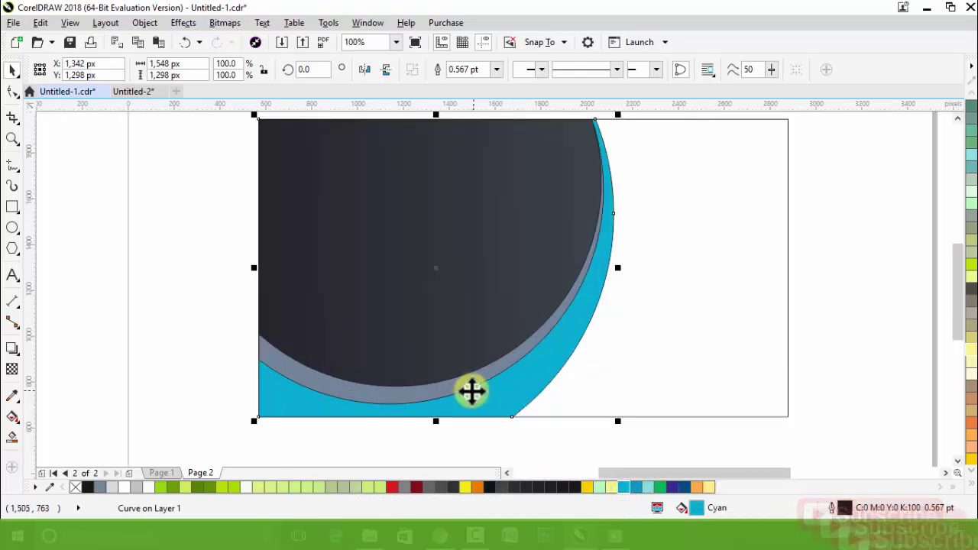
# Step: Apply a diagonal linear gradient to the cyan shape, running from cyan at its upper right to dark blue at its lower left
pyautogui.press('g')
pyautogui.moveTo(629, 195); pyautogui.dragTo(412, 449)
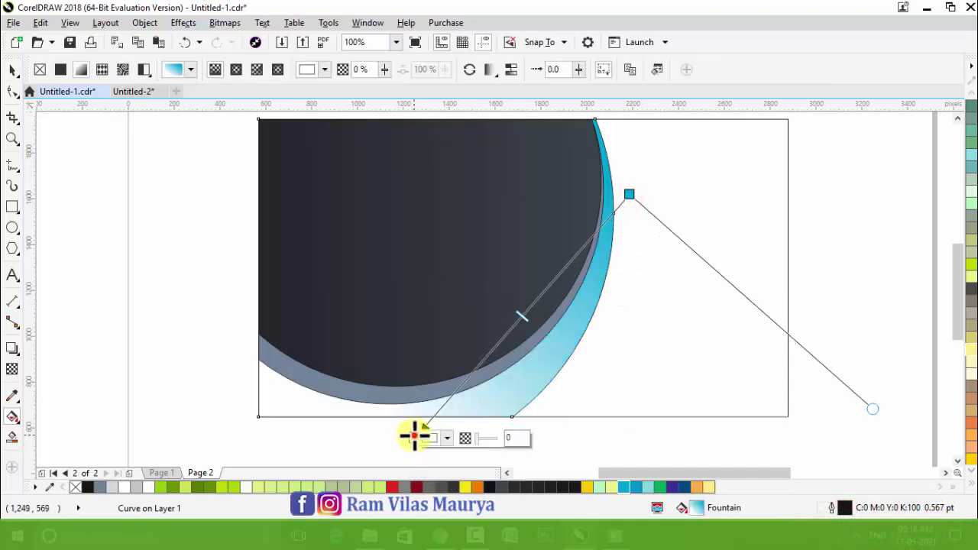
pyautogui.click(626, 487)
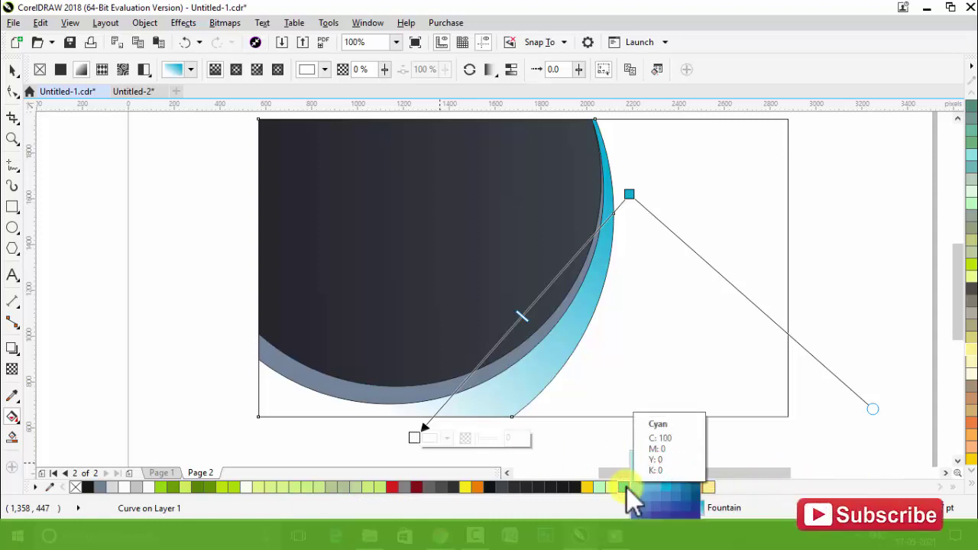
pyautogui.click(693, 499)
pyautogui.moveTo(414, 436); pyautogui.dragTo(409, 424)
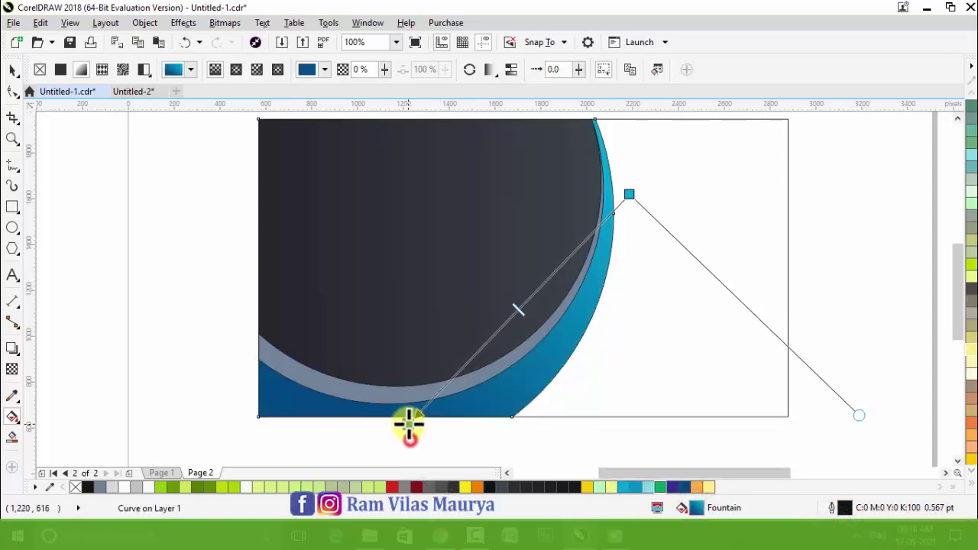
pyautogui.click(405, 440)
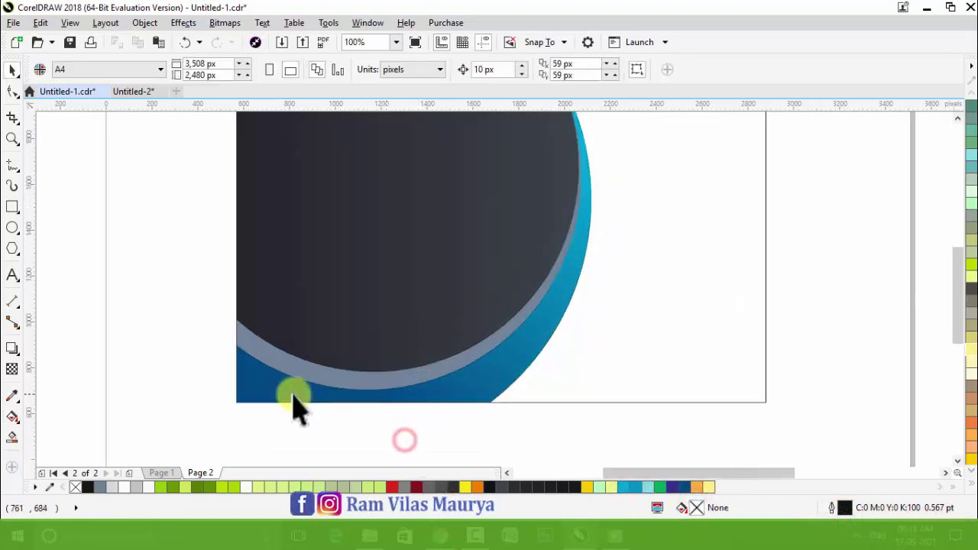
# Step: Recolour the slate-blue crescent to dark grey (C25 M0 Y0 K80) and set its transparency merge mode to Multiply
pyautogui.moveTo(327, 403); pyautogui.dragTo(257, 353)
pyautogui.press('Escape')
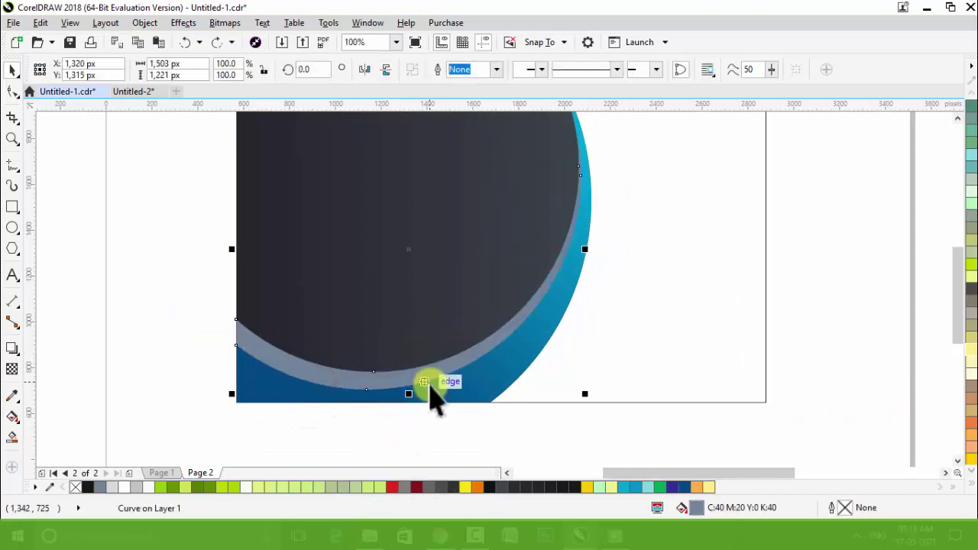
pyautogui.click(502, 489)
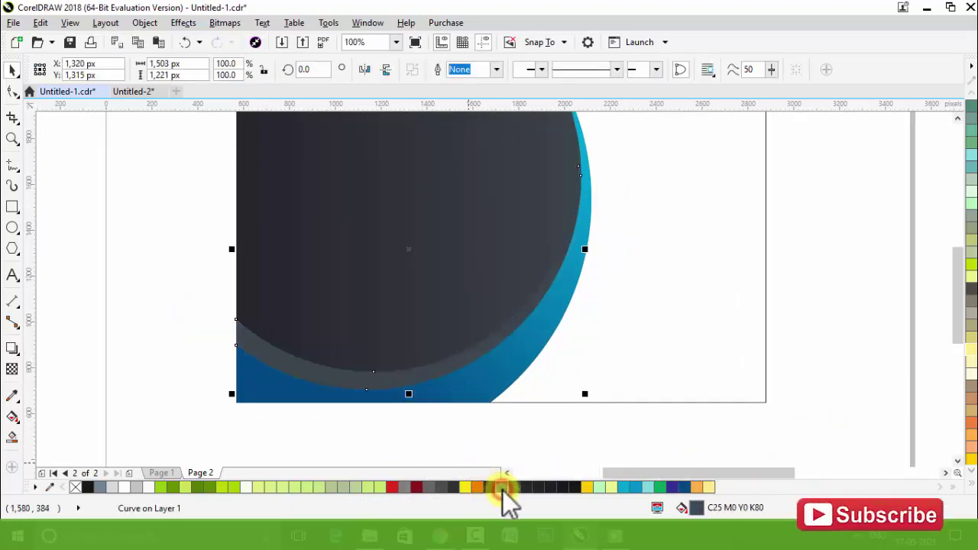
pyautogui.click(12, 369)
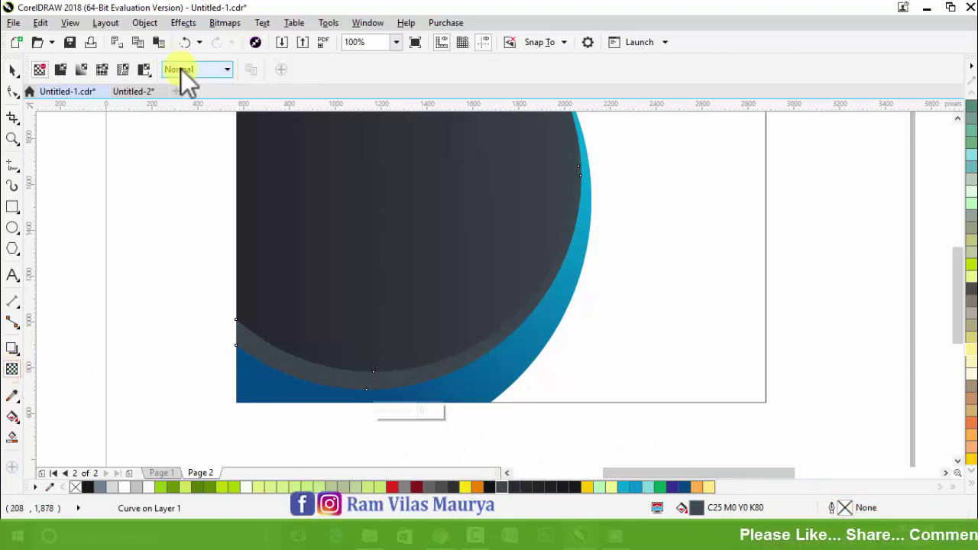
pyautogui.click(181, 70)
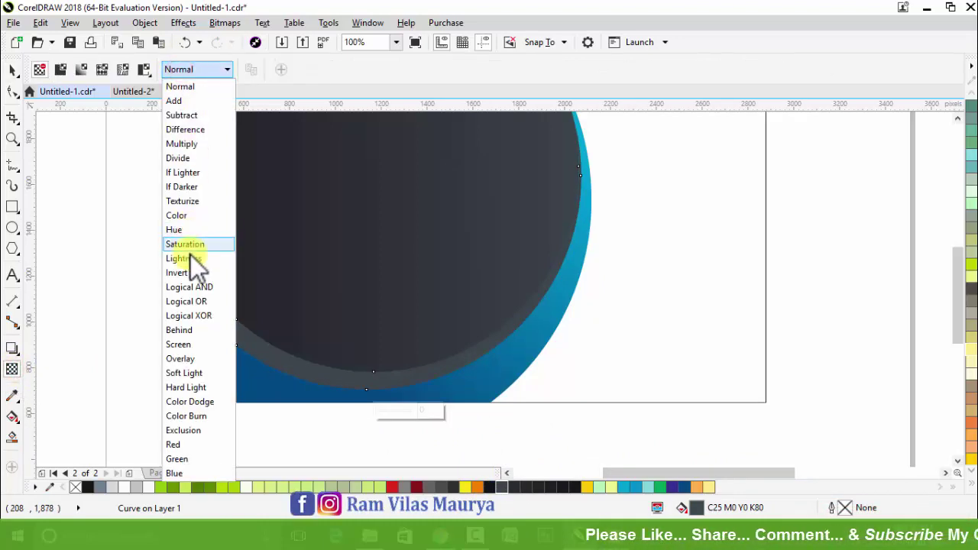
pyautogui.click(196, 144)
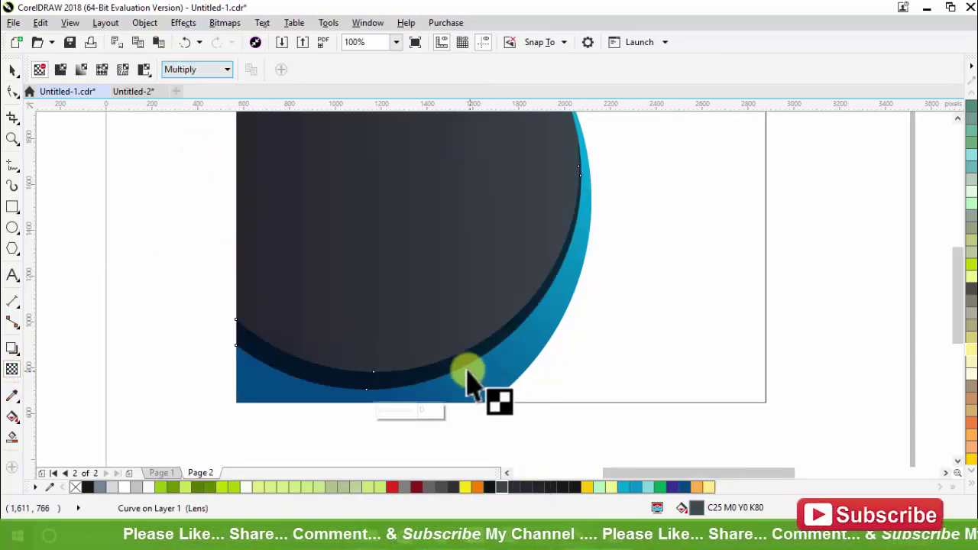
pyautogui.scroll(-2, 435, 343)
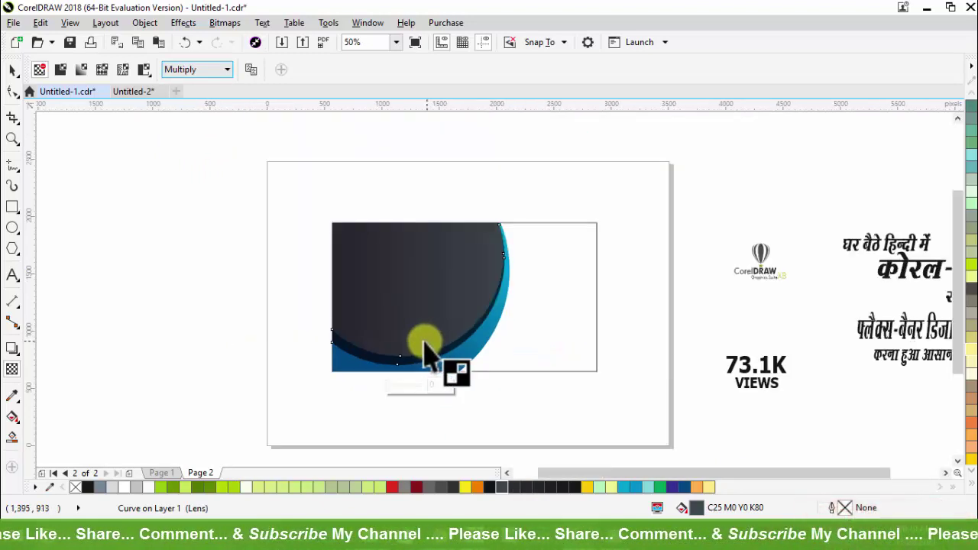
pyautogui.scroll(2, 385, 370)
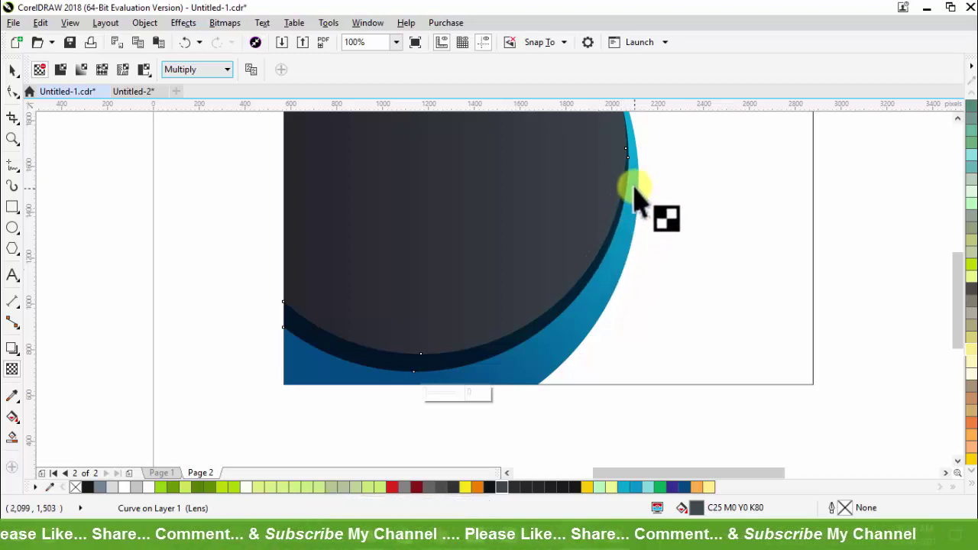
# Step: Apply a linear transparency to the crescent so that it fades from its upper right towards its lower left
pyautogui.moveTo(640, 171); pyautogui.dragTo(248, 380)
pyautogui.press('space')
pyautogui.click(268, 306)
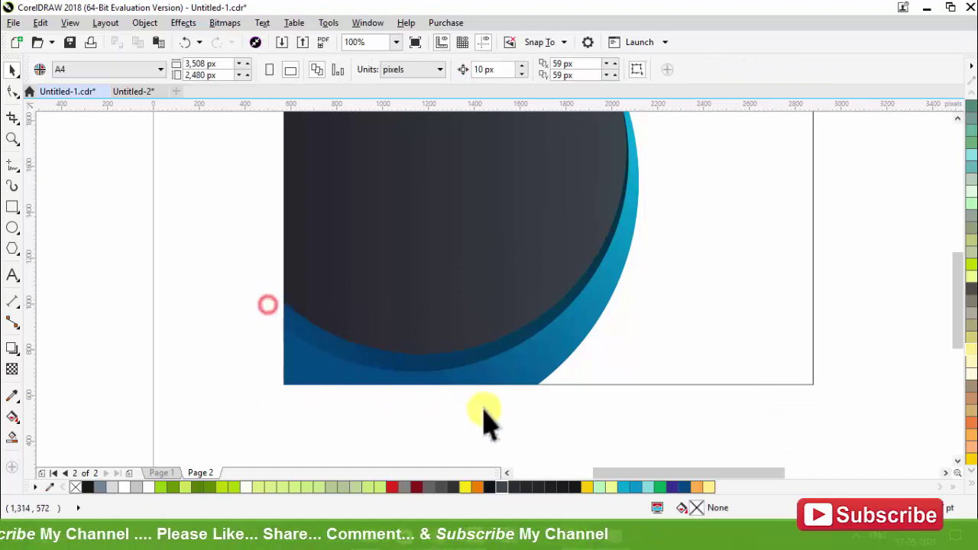
pyautogui.scroll(-2, 451, 419)
pyautogui.scroll(2, 542, 427)
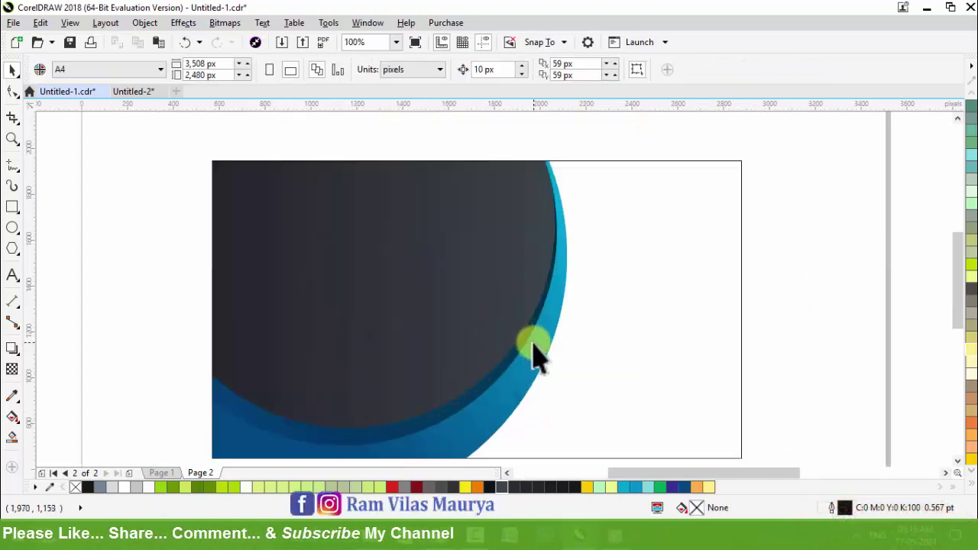
# Step: Duplicate the blue gradient shape about 25 px to the right in front of everything and stretch its bottom edge to a height of about 1,331 px
pyautogui.click(535, 348)
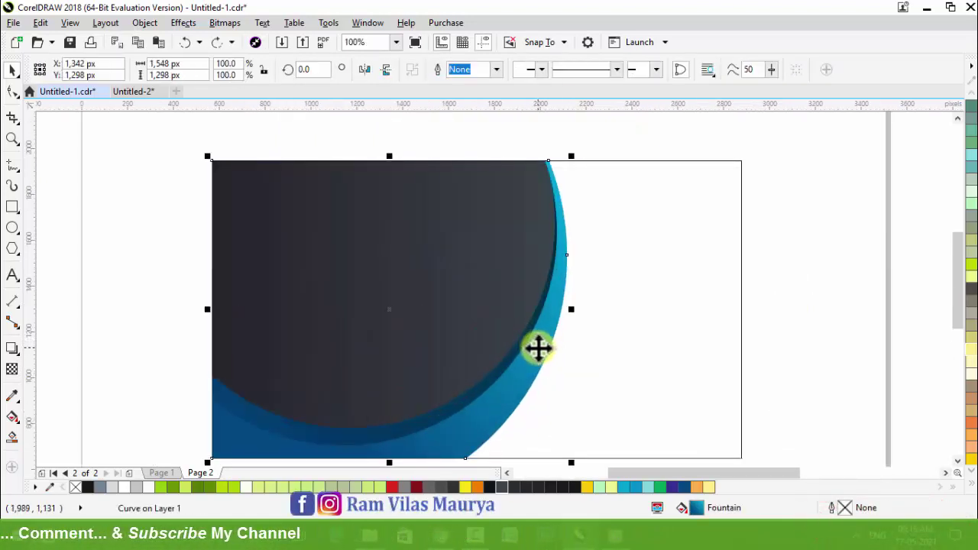
pyautogui.moveTo(539, 346); pyautogui.dragTo(543, 351)
pyautogui.hotkey('shift', 'pageup')
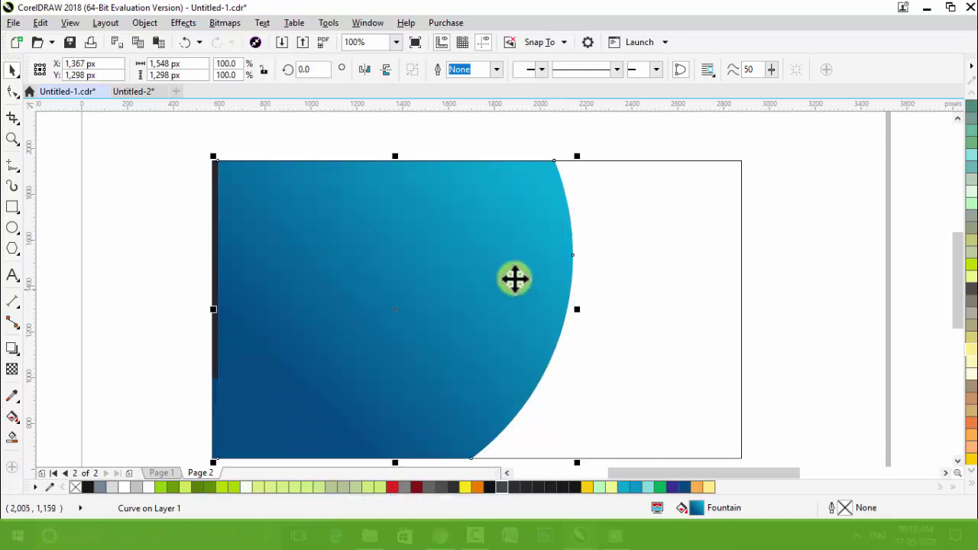
pyautogui.scroll(-2, 514, 279)
pyautogui.scroll(2, 476, 389)
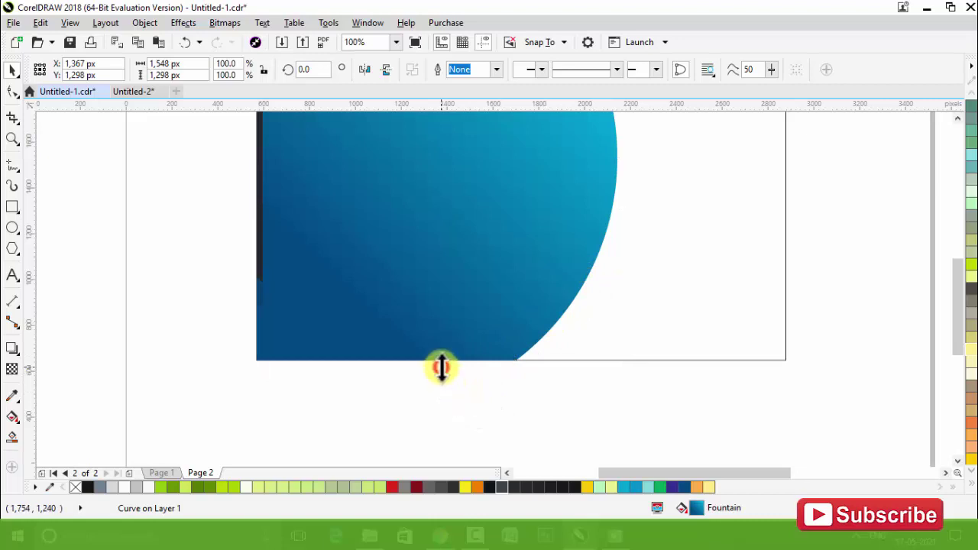
pyautogui.moveTo(442, 367); pyautogui.dragTo(438, 373)
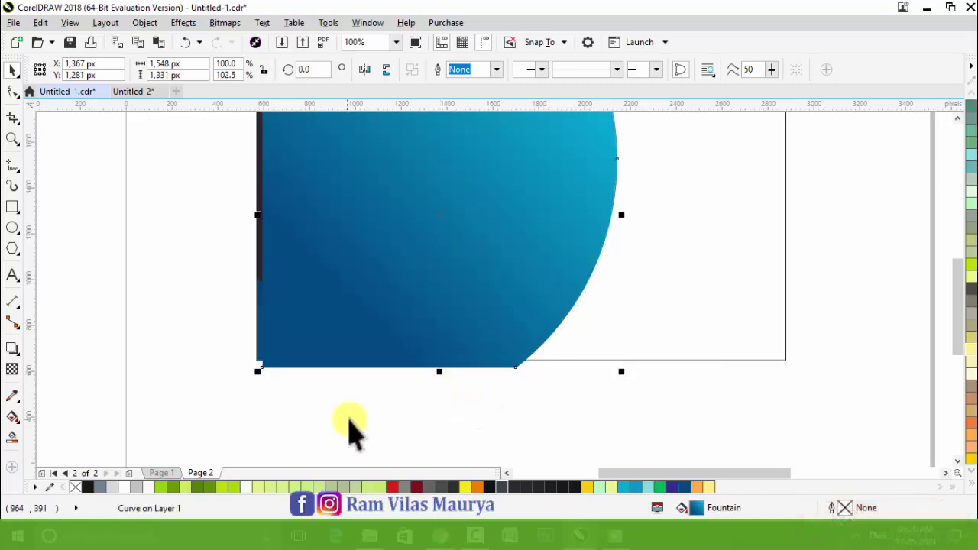
# Step: Give the copy no fill and a black outline, and smart-fill the strip between it and the blue shape in slate blue (C40 M20 Y0 K40)
pyautogui.click(79, 488)
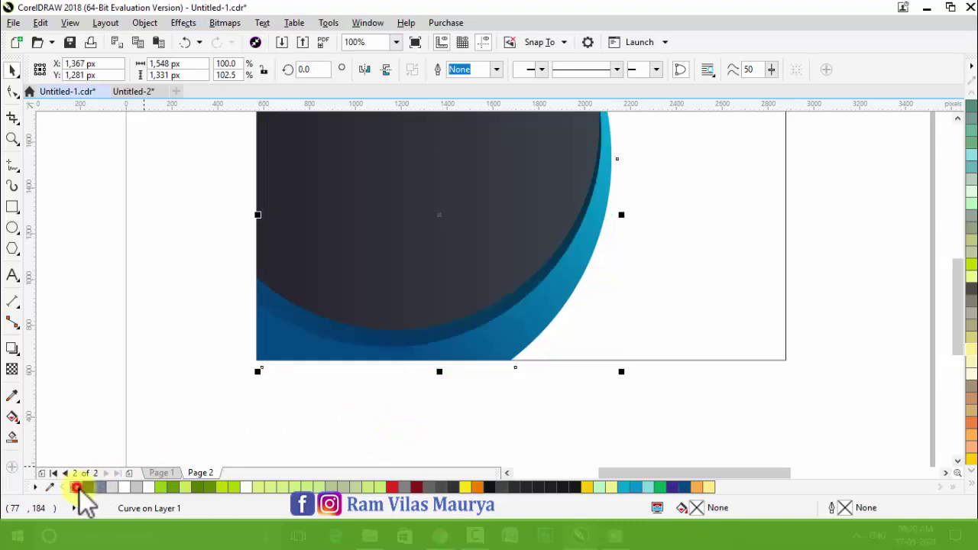
pyautogui.rightClick(87, 487)
pyautogui.scroll(-2, 585, 280)
pyautogui.scroll(3, 593, 219)
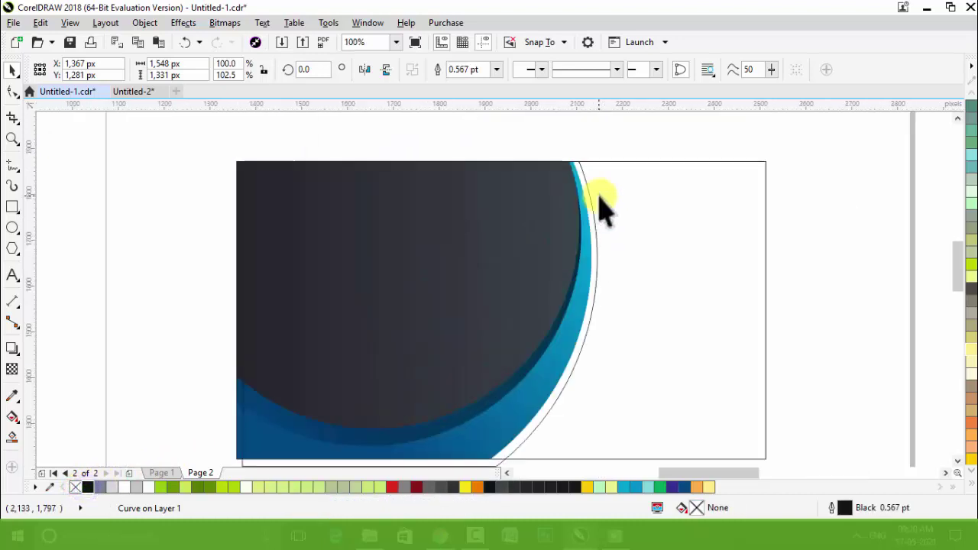
pyautogui.click(12, 437)
pyautogui.click(595, 263)
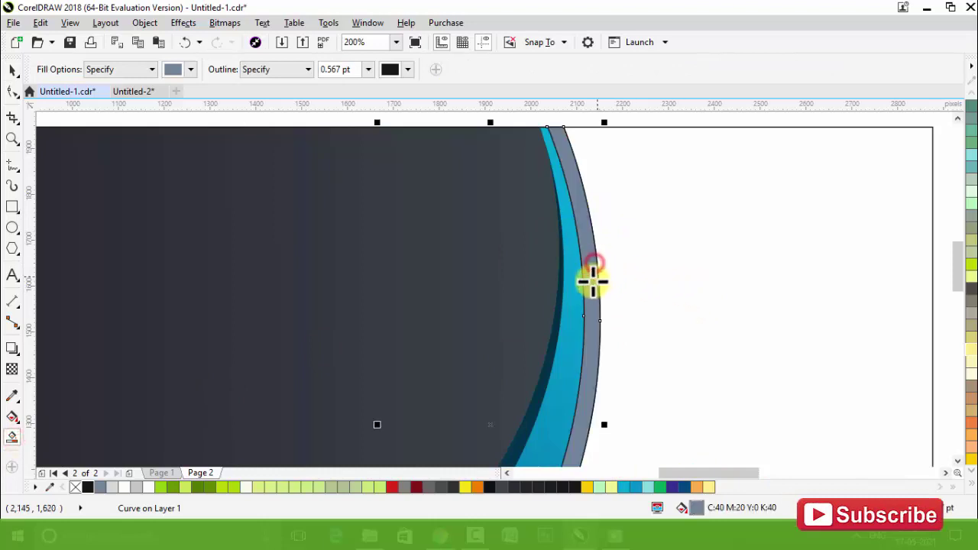
# Step: Delete the unfilled outline copy of the blue shape that extends below the rectangle
pyautogui.press('space')
pyautogui.scroll(-2, 585, 222)
pyautogui.click(293, 371)
pyautogui.scroll(3, 366, 369)
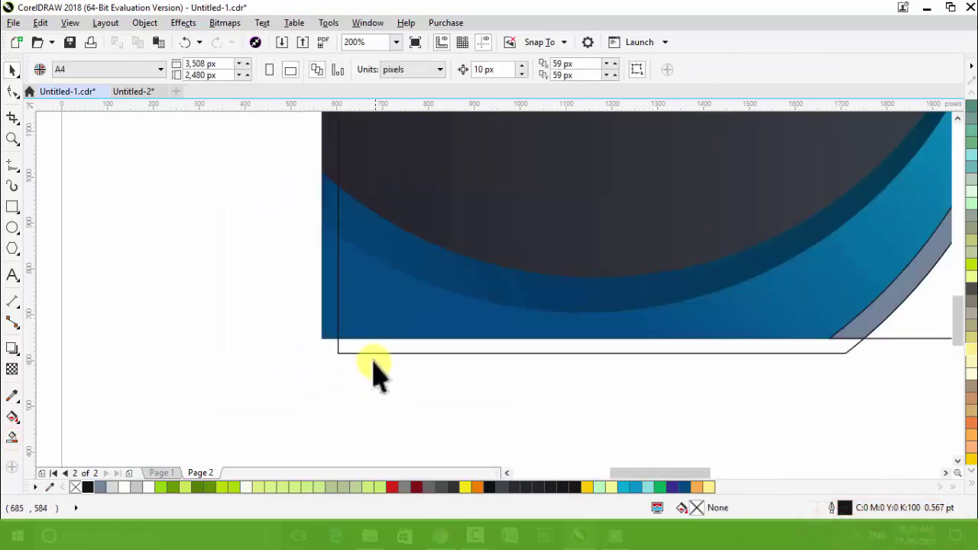
pyautogui.click(372, 354)
pyautogui.click(392, 399)
pyautogui.scroll(-2, 392, 399)
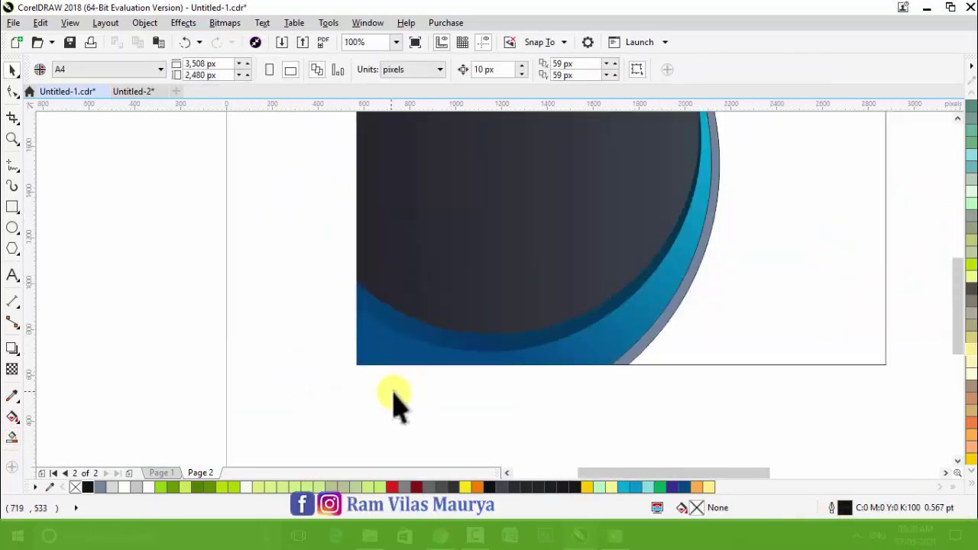
# Step: Recolour the thin slate-blue strip along the outer edge of the blue shape to black
pyautogui.click(661, 321)
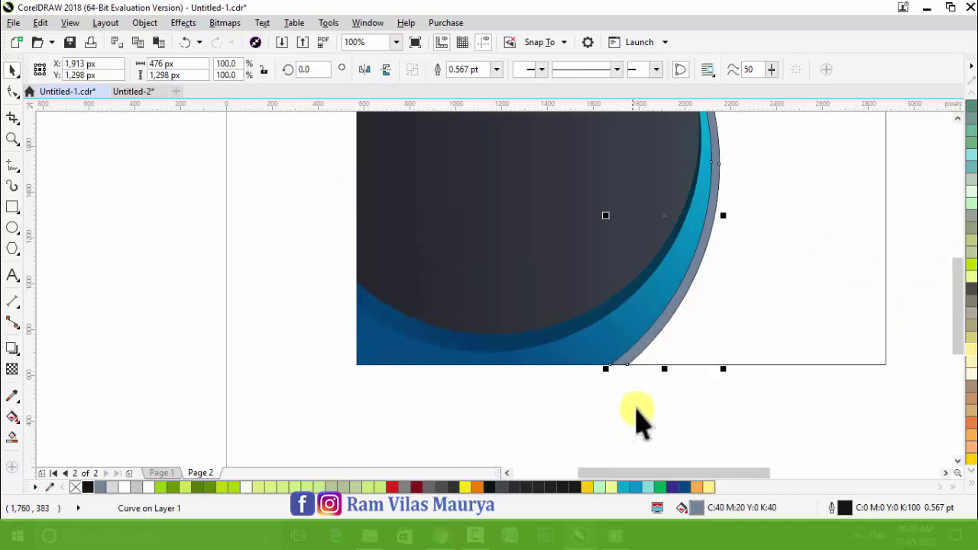
pyautogui.scroll(-2, 491, 360)
pyautogui.scroll(2, 607, 275)
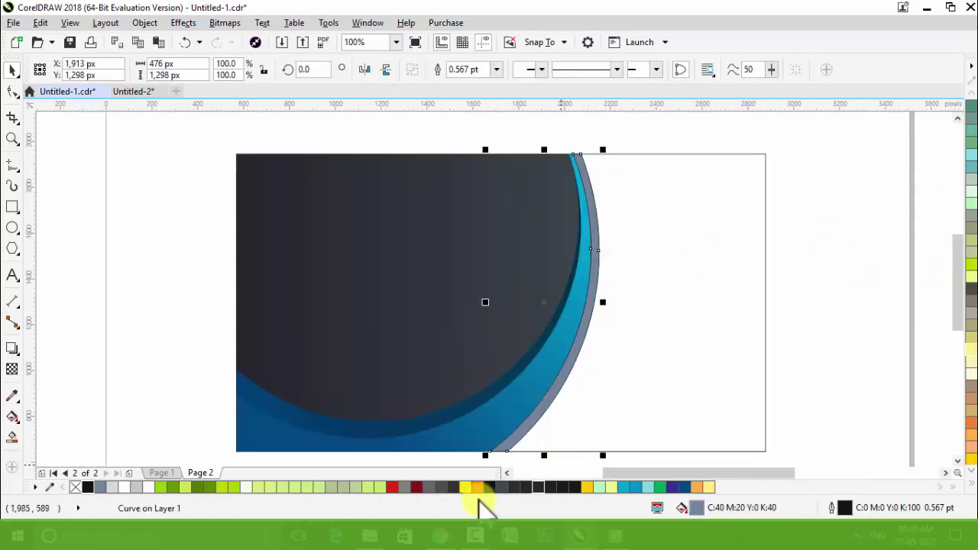
pyautogui.click(475, 487)
pyautogui.scroll(-2, 430, 306)
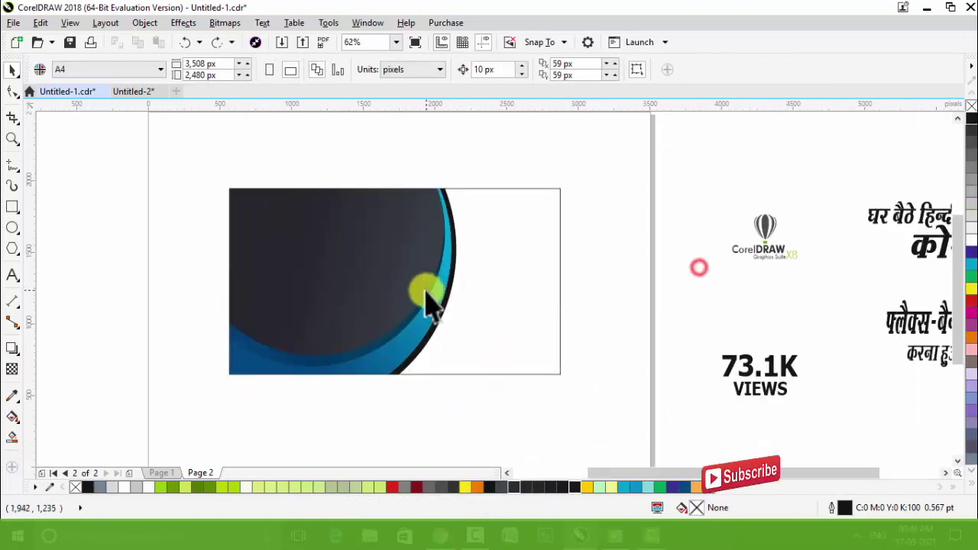
# Step: Move the CorelDRAW logo into the upper part of the rectangle's white area and enlarge it slightly
pyautogui.click(600, 290)
pyautogui.moveTo(760, 228); pyautogui.dragTo(515, 220)
pyautogui.moveTo(466, 259); pyautogui.dragTo(461, 264)
pyautogui.click(657, 339)
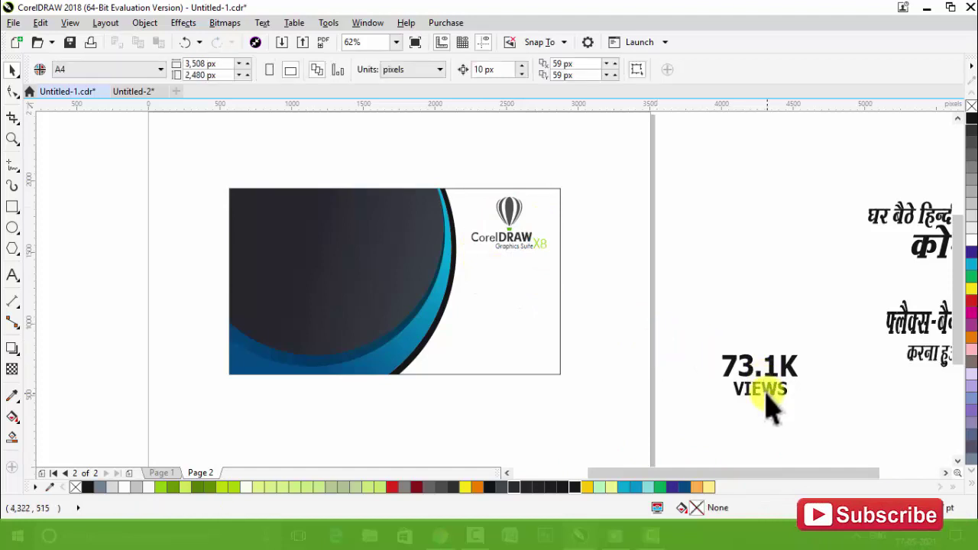
# Step: Place the "73.1K VIEWS" text below the logo in the white area and enlarge it slightly
pyautogui.moveTo(494, 325); pyautogui.dragTo(493, 332)
pyautogui.scroll(2, 497, 344)
pyautogui.moveTo(595, 369); pyautogui.dragTo(603, 389)
pyautogui.moveTo(578, 306); pyautogui.dragTo(582, 287)
pyautogui.click(712, 327)
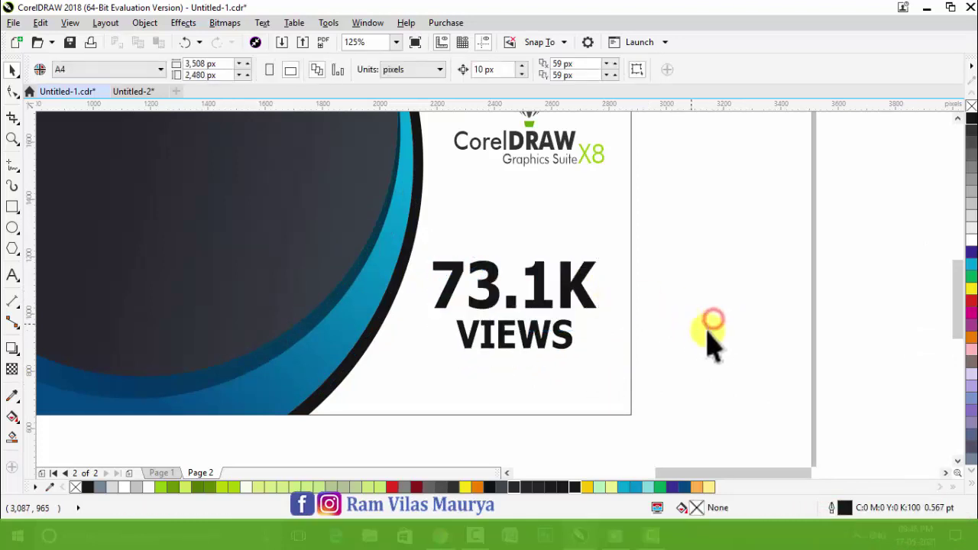
# Step: Draw a rectangle about 1,153 × 545 px around the "73.1K VIEWS" text and skew it into a right-leaning parallelogram about 1,323 px wide overall
pyautogui.click(12, 207)
pyautogui.moveTo(326, 227); pyautogui.dragTo(655, 375)
pyautogui.press('space')
pyautogui.moveTo(493, 228); pyautogui.dragTo(491, 214)
pyautogui.moveTo(538, 251); pyautogui.dragTo(552, 232)
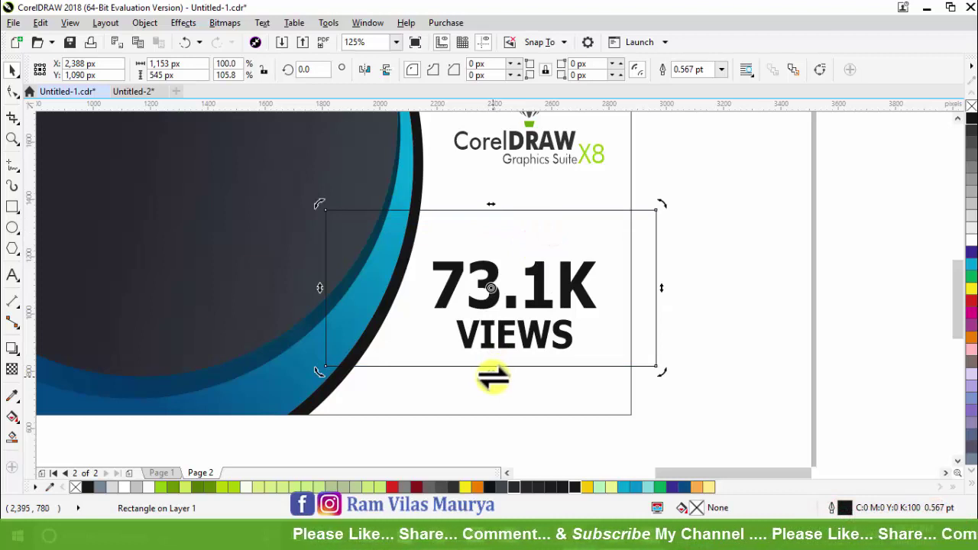
pyautogui.moveTo(493, 375); pyautogui.dragTo(439, 374)
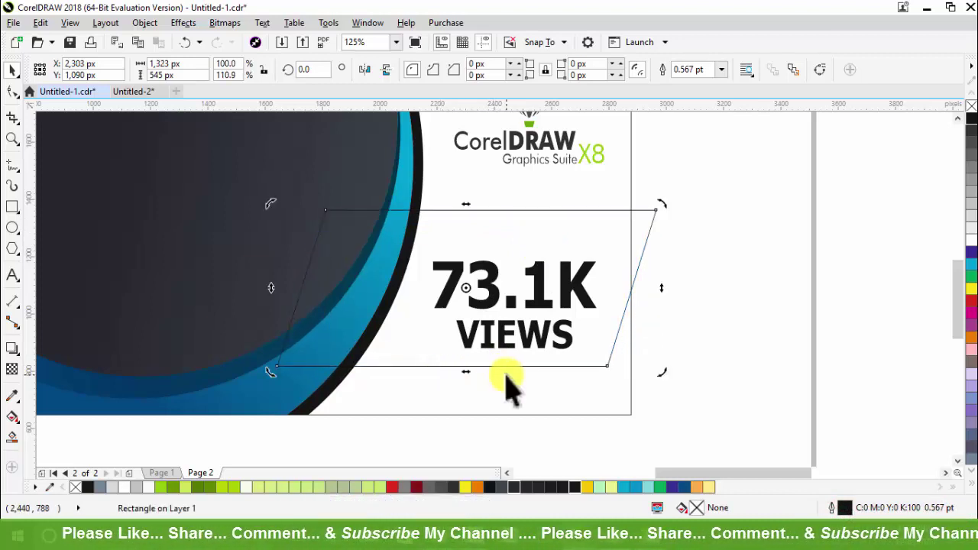
# Step: Fill the parallelogram with red (C0 M100 Y100 K0) and remove its outline
pyautogui.click(971, 309)
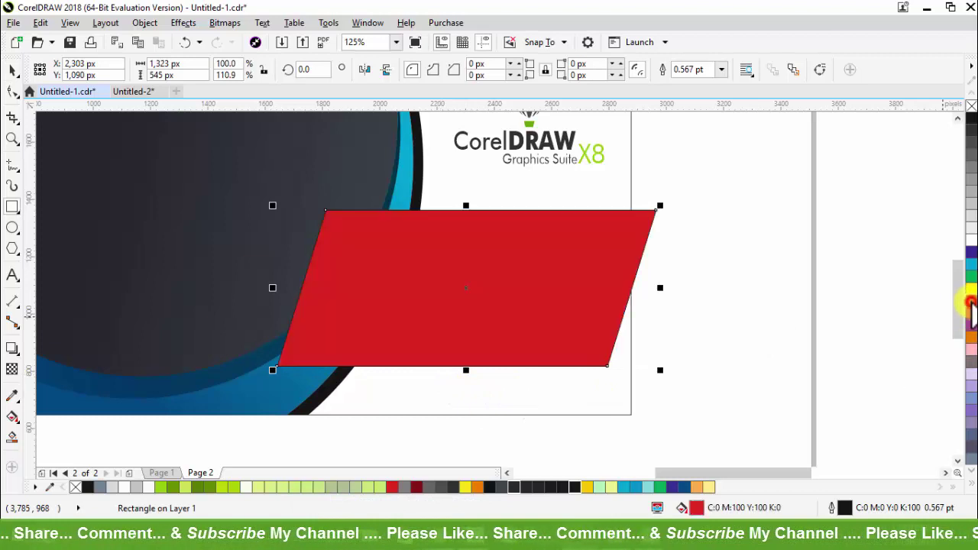
pyautogui.rightClick(969, 105)
pyautogui.press('space')
# Step: Shift the red parallelogram about 152 px to the left and add a vertically mirrored copy directly beneath it
pyautogui.moveTo(622, 241); pyautogui.dragTo(579, 246)
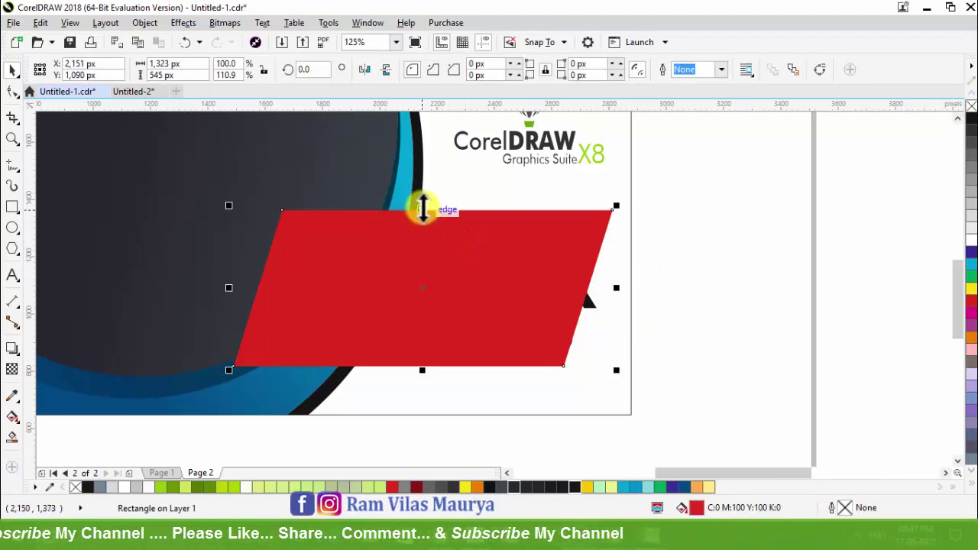
pyautogui.moveTo(424, 210); pyautogui.dragTo(407, 389)
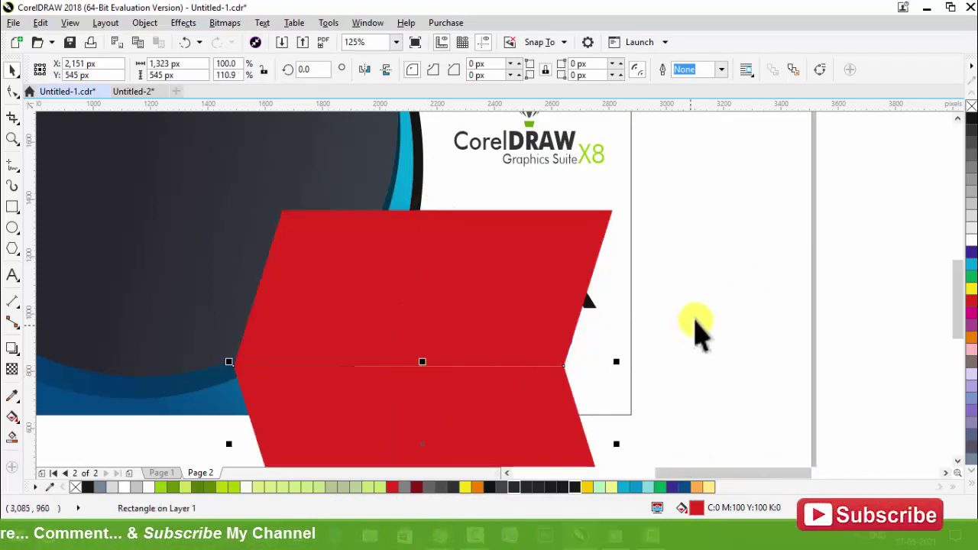
pyautogui.scroll(-2, 517, 245)
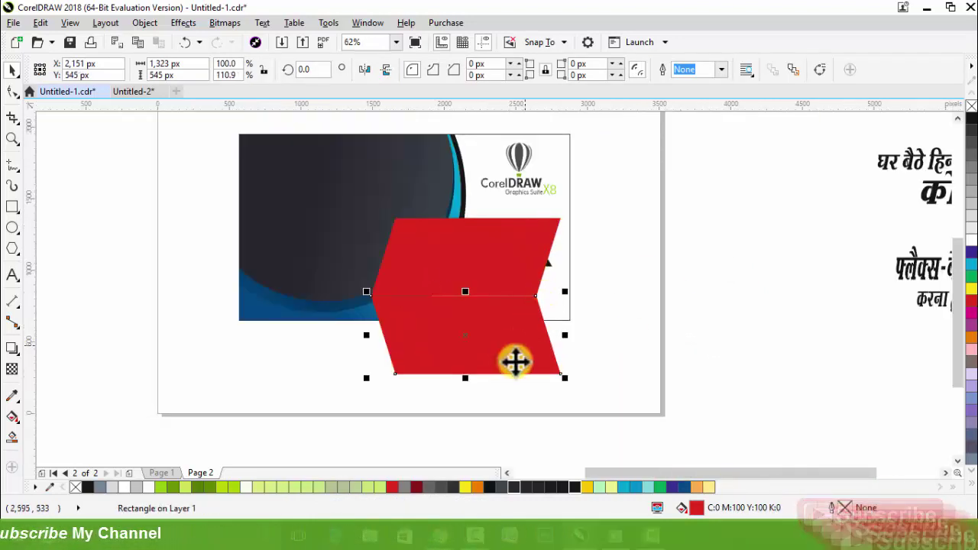
# Step: Convert the lower mirrored parallelogram to curves and delete its bottom-left corner node
pyautogui.scroll(2, 474, 405)
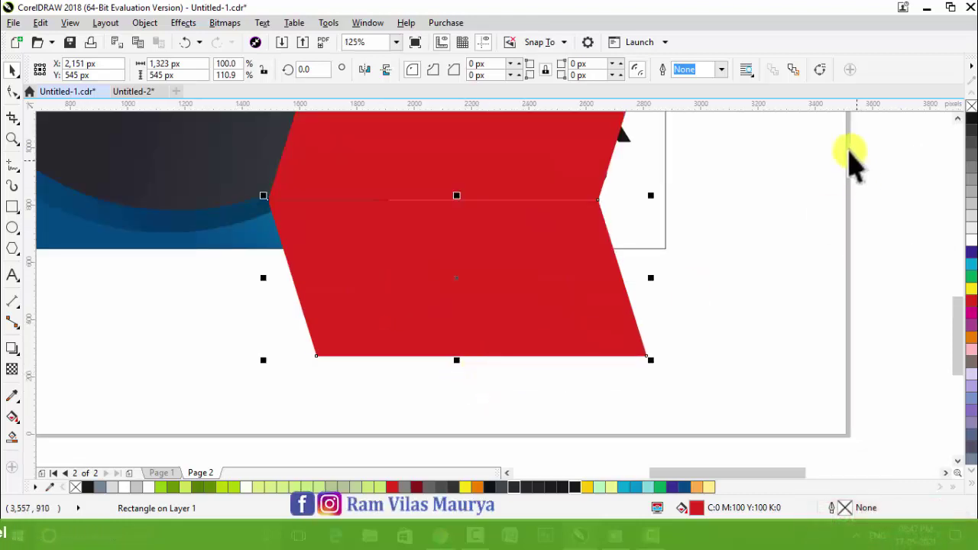
pyautogui.click(818, 69)
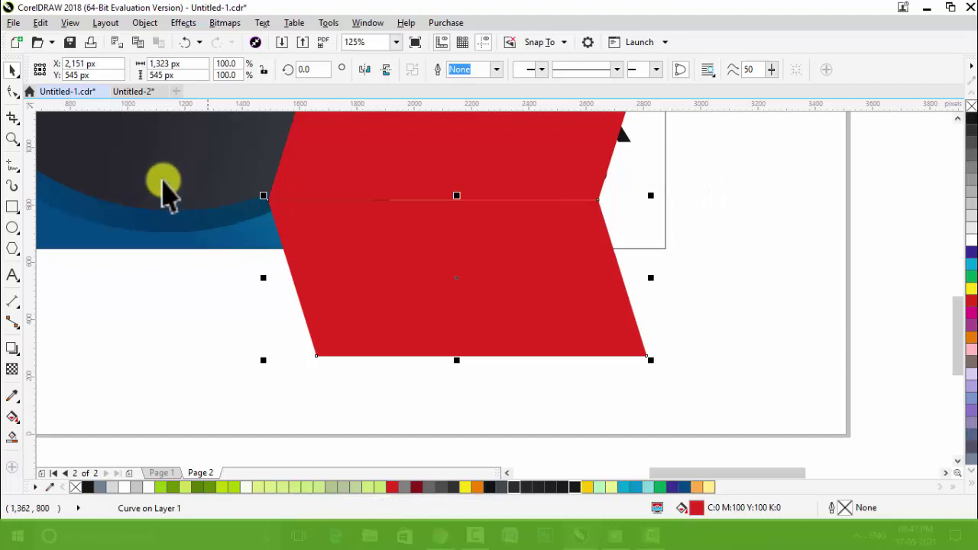
pyautogui.click(10, 93)
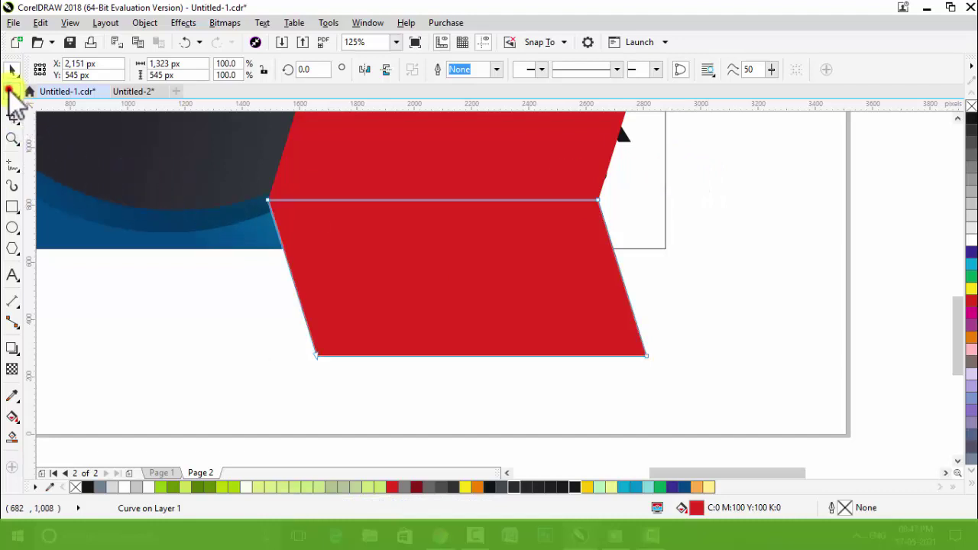
pyautogui.doubleClick(317, 357)
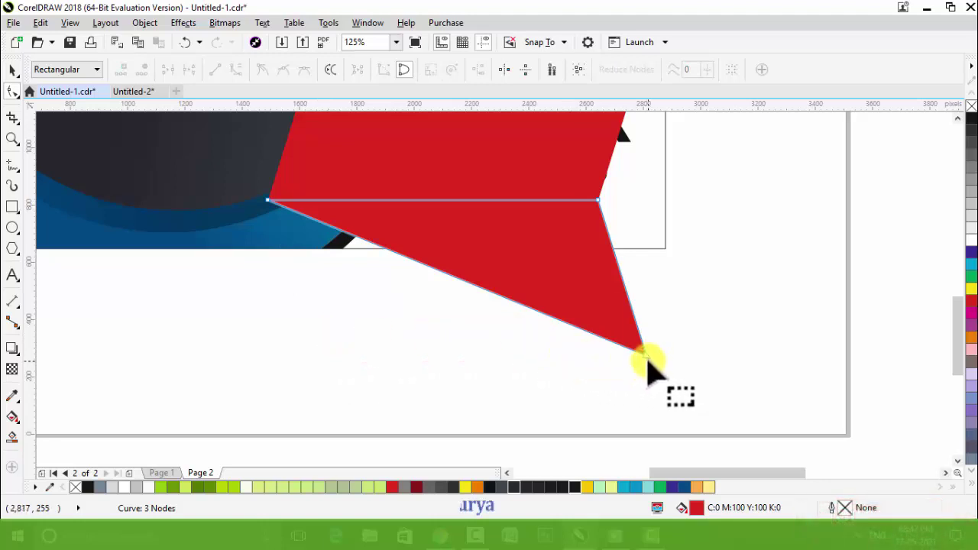
# Step: Reshape the resulting red triangle into a ribbon fold about 474 × 130 px under the banner's lower right edge
pyautogui.moveTo(645, 358); pyautogui.dragTo(477, 236)
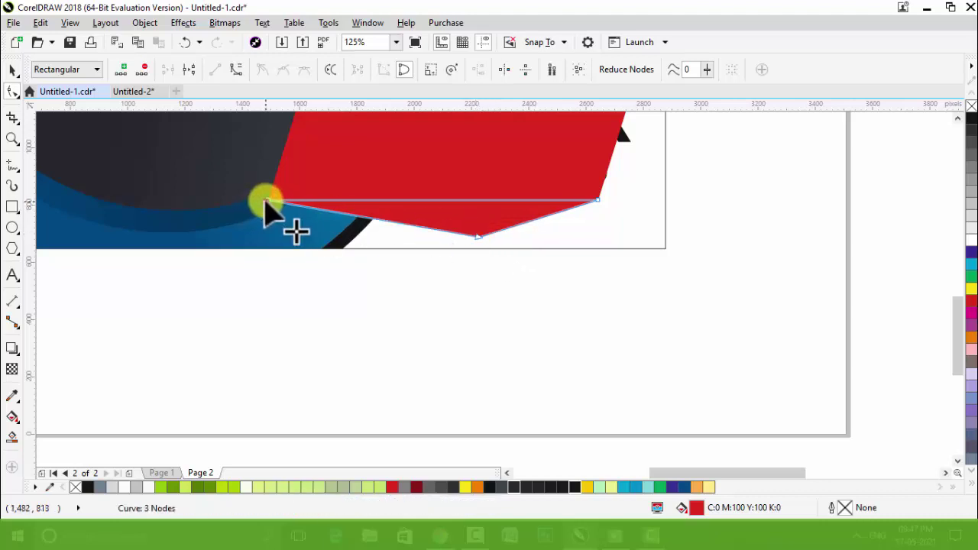
pyautogui.moveTo(265, 202); pyautogui.dragTo(483, 214)
pyautogui.scroll(3, 476, 218)
pyautogui.moveTo(597, 388); pyautogui.dragTo(463, 164)
pyautogui.moveTo(497, 313); pyautogui.dragTo(430, 305)
pyautogui.press('space')
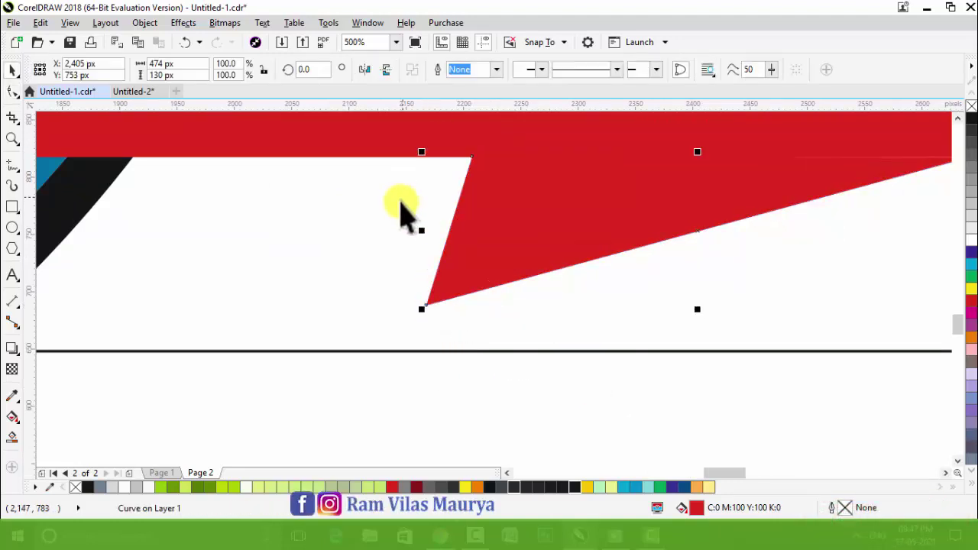
# Step: Add a vertically mirrored copy of the fold triangle directly beneath the original
pyautogui.scroll(-3, 401, 203)
pyautogui.scroll(3, 421, 214)
pyautogui.scroll(-1, 441, 203)
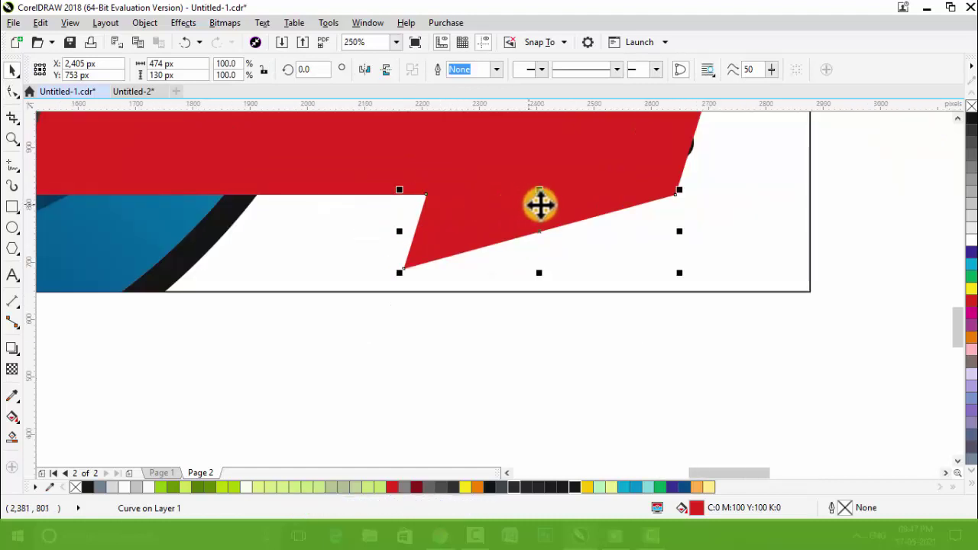
pyautogui.moveTo(539, 192); pyautogui.dragTo(526, 269)
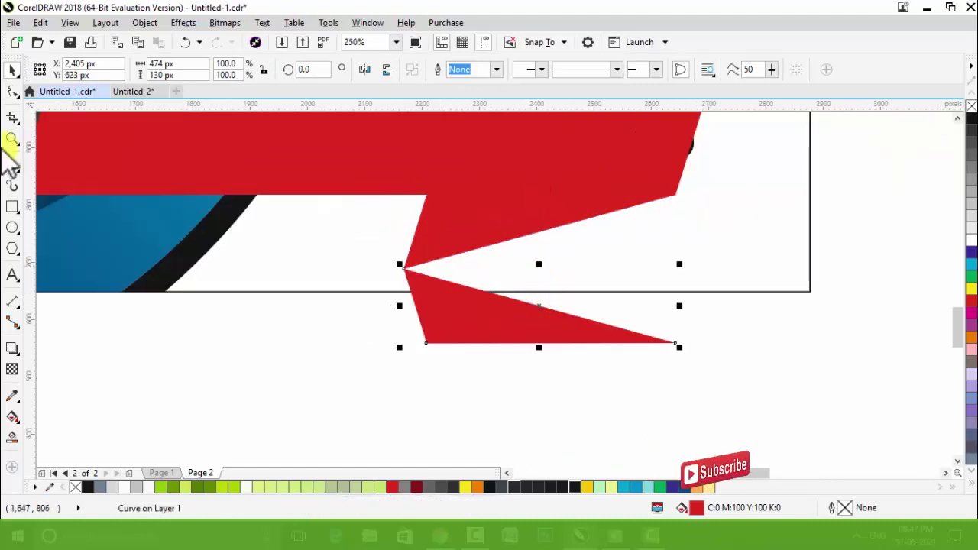
# Step: Reshape the mirrored triangle's nodes into a small ribbon tail about 217 × 87 px at the fold's lower left tip
pyautogui.click(12, 92)
pyautogui.moveTo(677, 343); pyautogui.dragTo(523, 238)
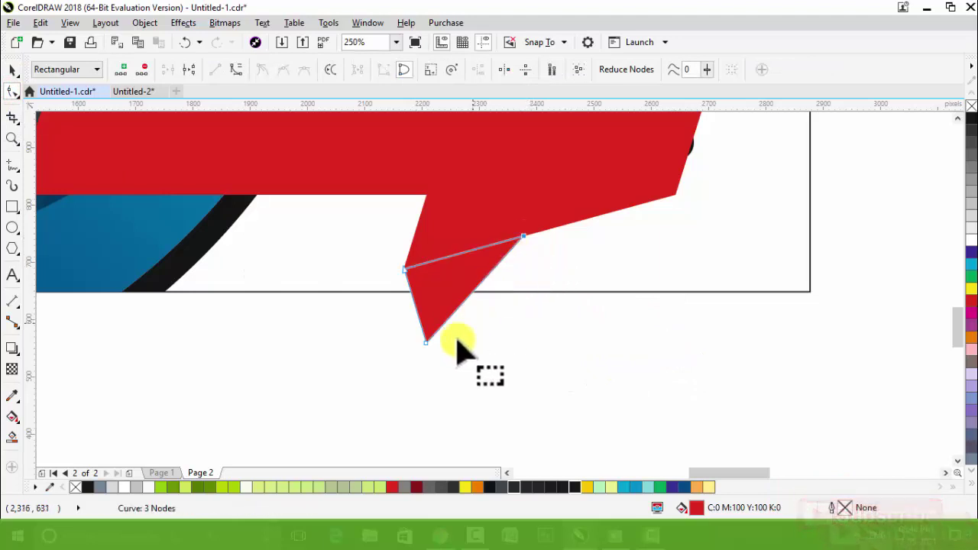
pyautogui.moveTo(427, 343); pyautogui.dragTo(534, 333)
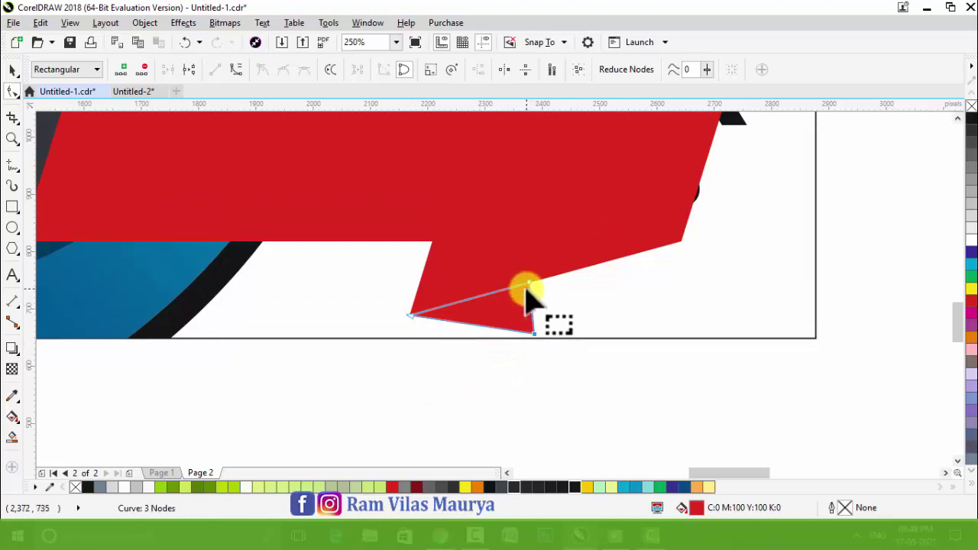
pyautogui.moveTo(527, 287); pyautogui.dragTo(492, 293)
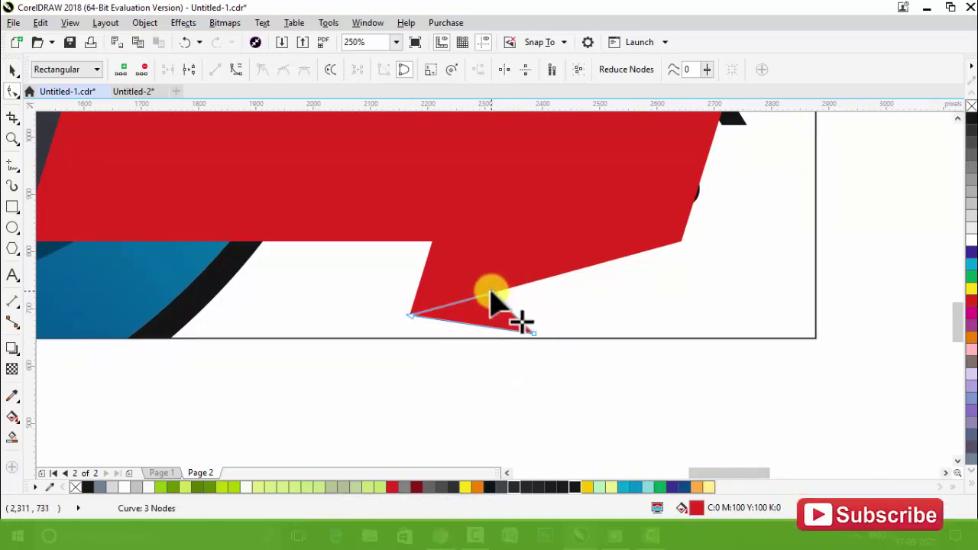
pyautogui.moveTo(532, 333); pyautogui.dragTo(534, 345)
pyautogui.press('space')
# Step: Fill the ribbon fold with dark red (C9 M100 Y88 K45) and the small tail with orange
pyautogui.scroll(-3, 497, 366)
pyautogui.click(478, 323)
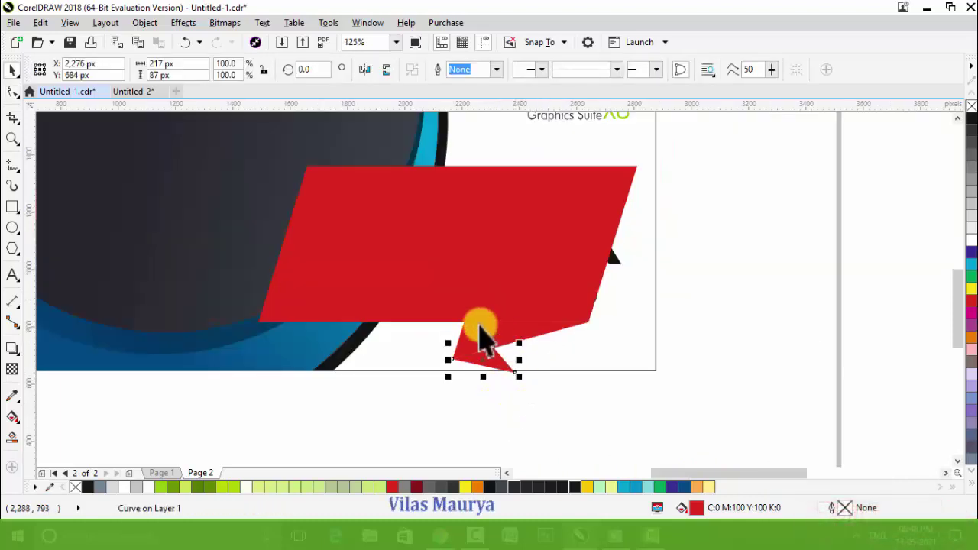
pyautogui.scroll(3, 478, 323)
pyautogui.click(469, 331)
pyautogui.moveTo(469, 332); pyautogui.dragTo(556, 331)
pyautogui.hotkey('ctrl', 'z')
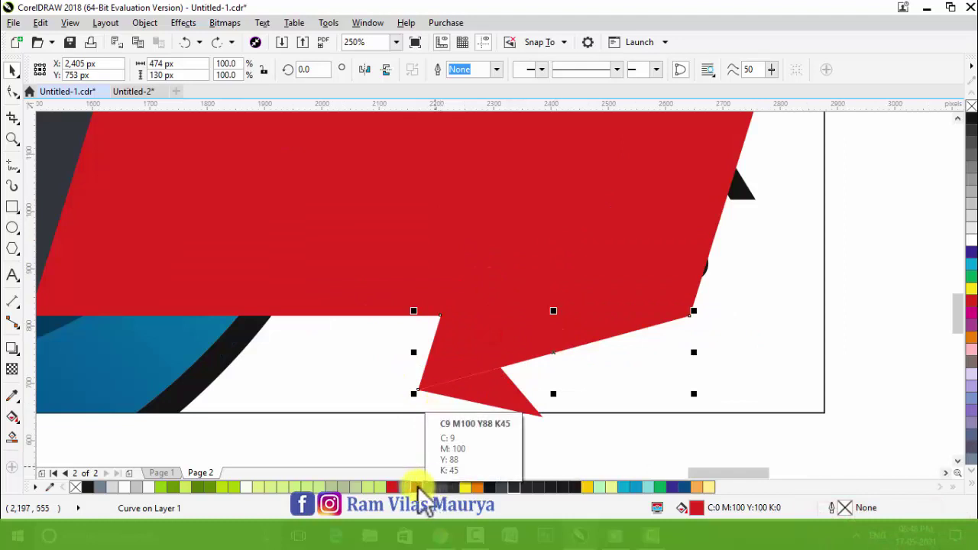
pyautogui.click(418, 487)
pyautogui.click(497, 397)
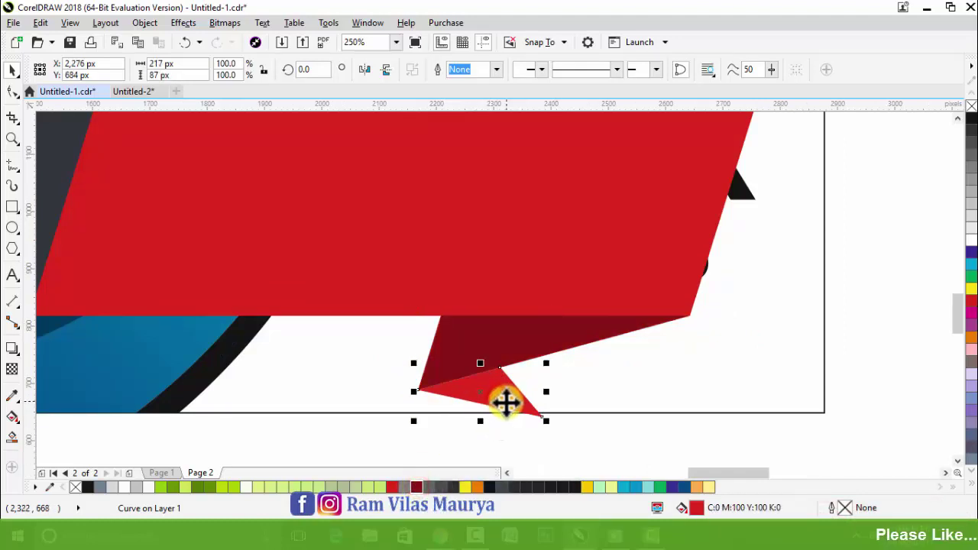
pyautogui.click(478, 489)
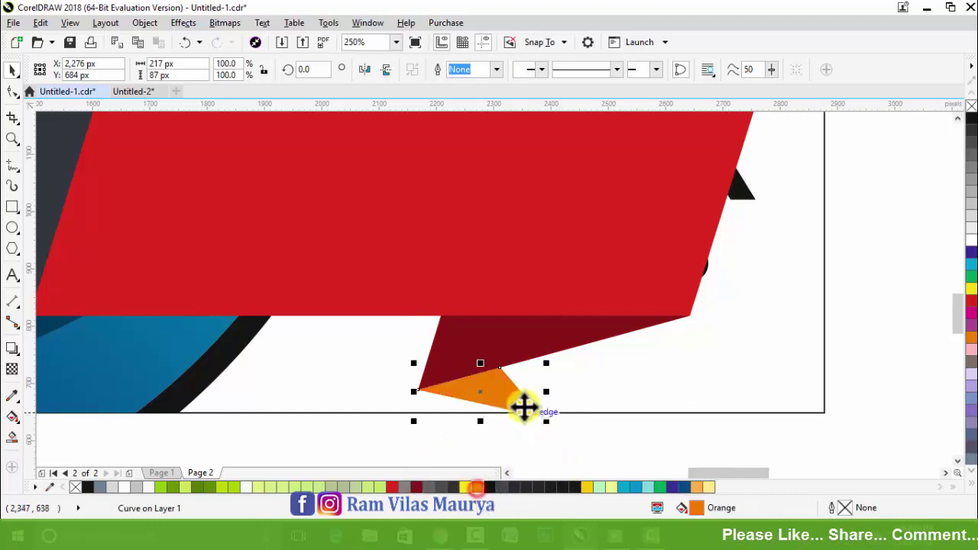
pyautogui.click(582, 450)
# Step: Apply a left-to-right fountain fill from red to dark red (C9 M100 Y88 K45) on the banner, ending beyond its right edge
pyautogui.scroll(-2, 553, 374)
pyautogui.click(556, 299)
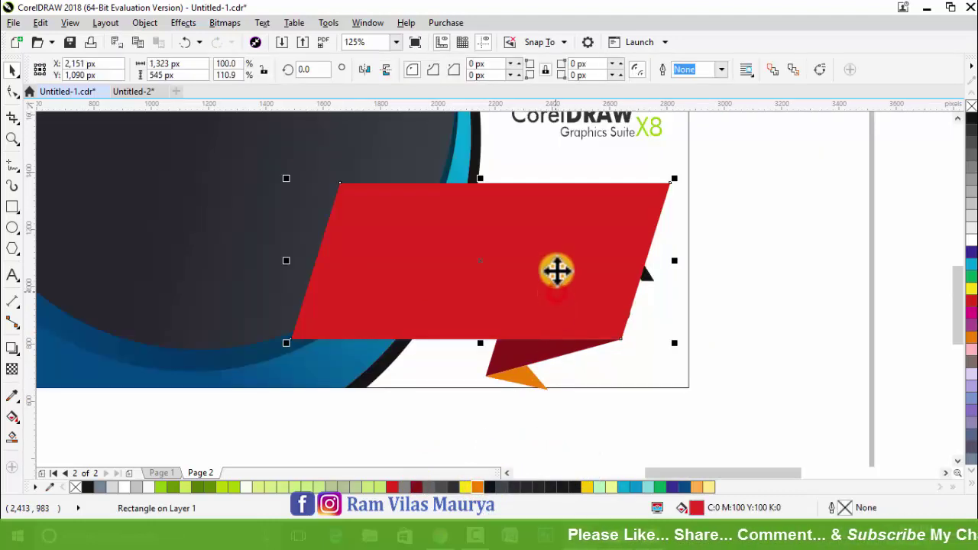
pyautogui.moveTo(557, 270); pyautogui.dragTo(616, 262)
pyautogui.hotkey('ctrl', 'z')
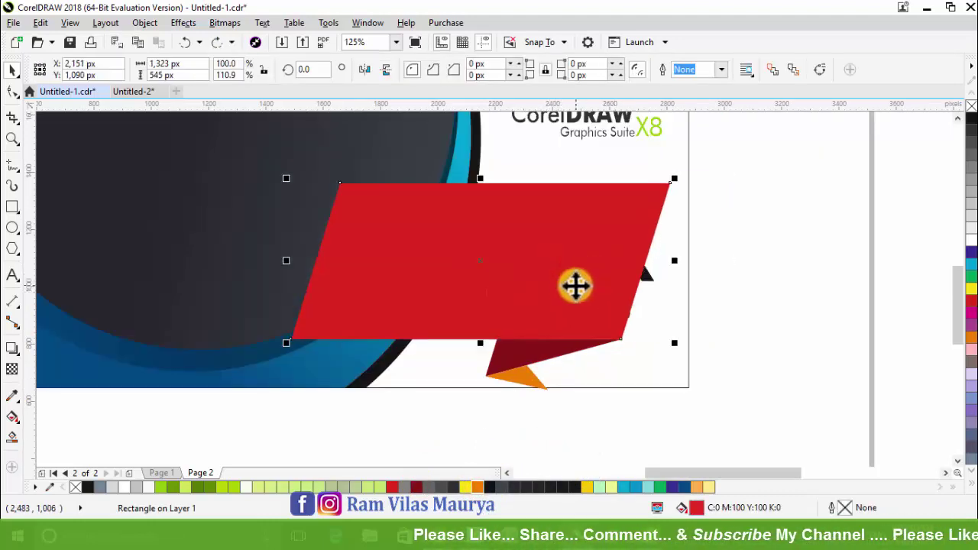
pyautogui.press('g')
pyautogui.moveTo(379, 273); pyautogui.dragTo(632, 261)
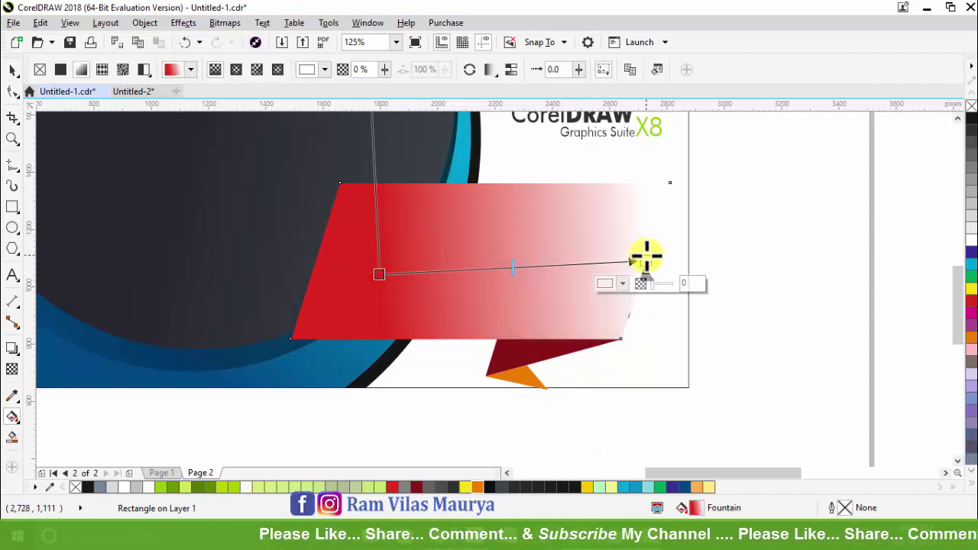
pyautogui.click(417, 487)
pyautogui.moveTo(647, 260); pyautogui.dragTo(799, 266)
pyautogui.press('space')
pyautogui.click(793, 319)
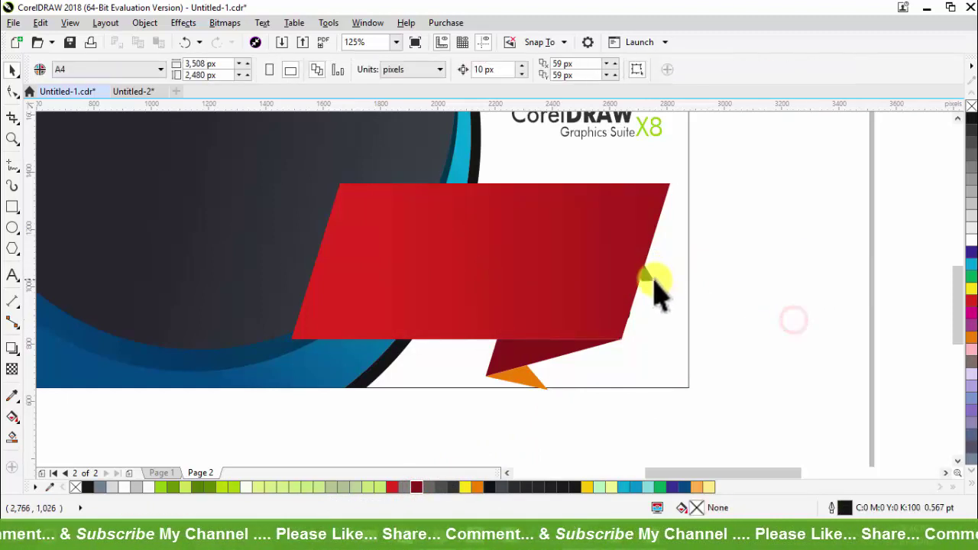
# Step: Cut and re-paste the "73.1K VIEWS" text so it lies above the banner, and fill it white
pyautogui.click(651, 279)
pyautogui.click(772, 235)
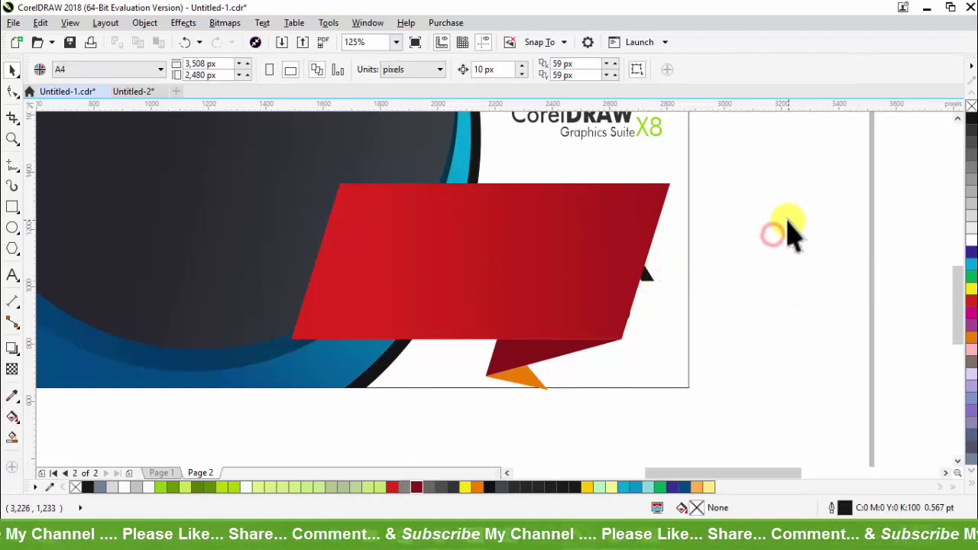
pyautogui.moveTo(817, 202); pyautogui.dragTo(348, 352)
pyautogui.hotkey('ctrl', 'v')
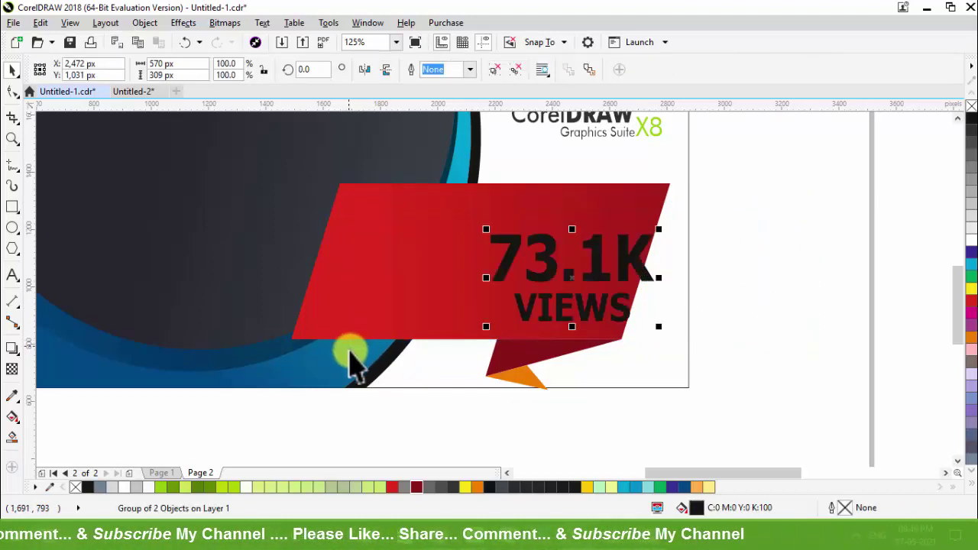
pyautogui.click(968, 243)
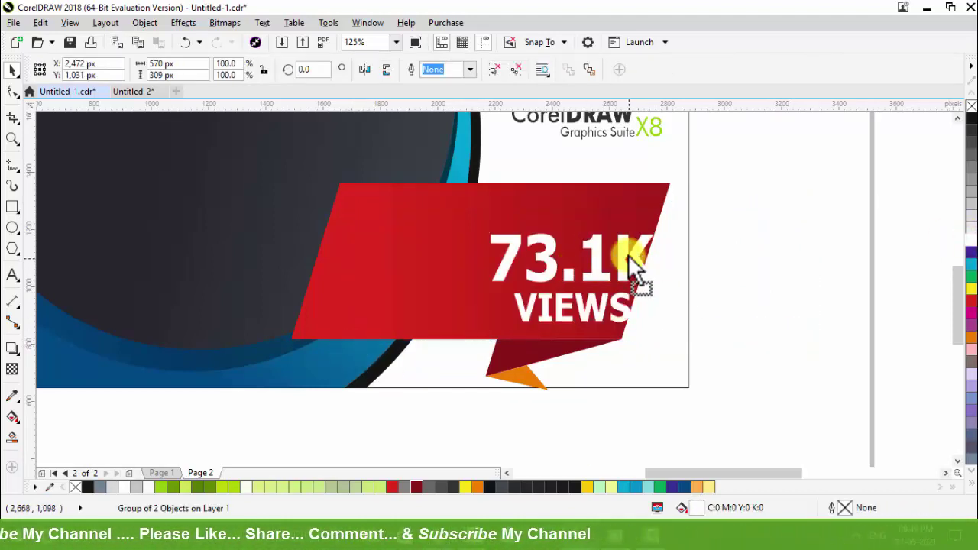
# Step: Move the "73.1K VIEWS" text inside the banner's right part and enlarge it to nearly fill the banner's height
pyautogui.moveTo(628, 255); pyautogui.dragTo(615, 263)
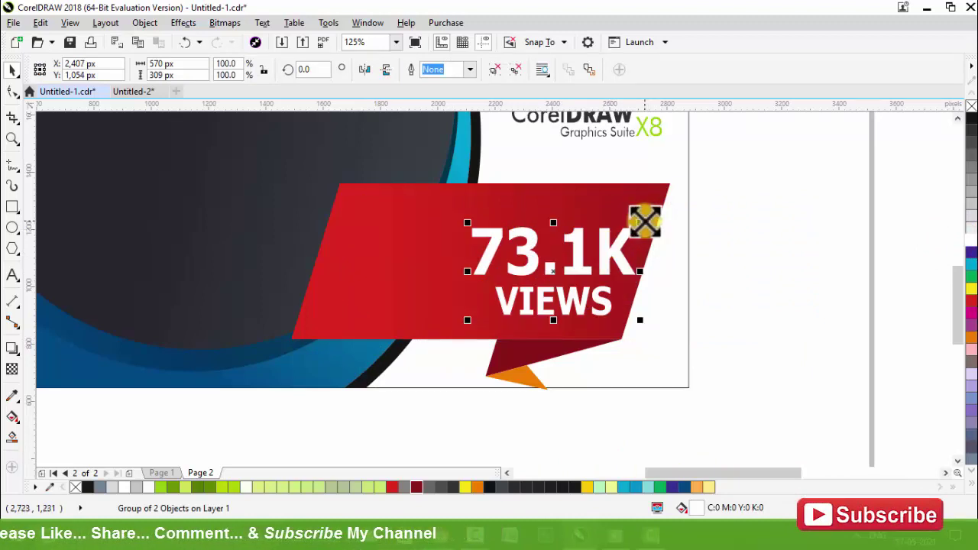
pyautogui.moveTo(646, 219)
pyautogui.mouseDown()
pyautogui.moveTo(650, 211)
pyautogui.moveTo(649, 229)
pyautogui.mouseUp()
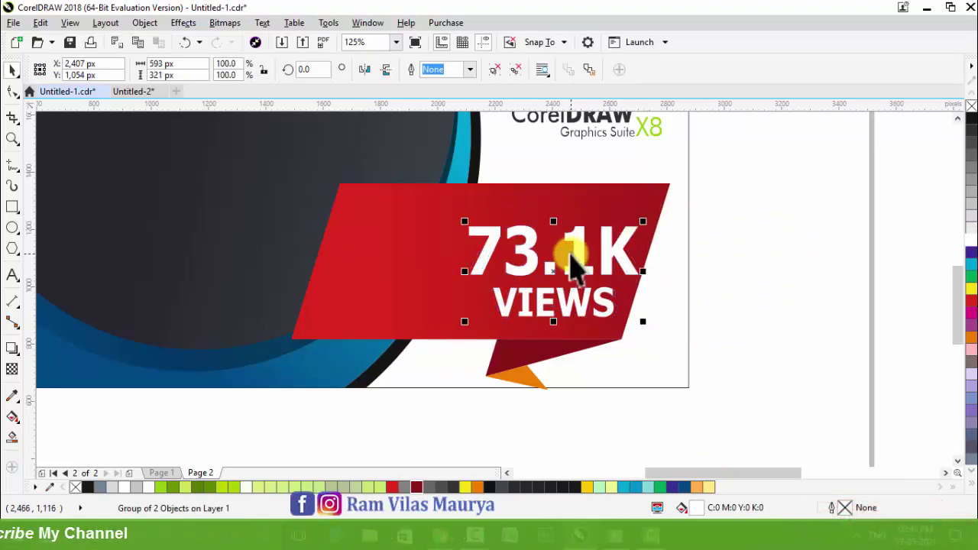
pyautogui.moveTo(556, 220); pyautogui.dragTo(557, 202)
pyautogui.click(763, 321)
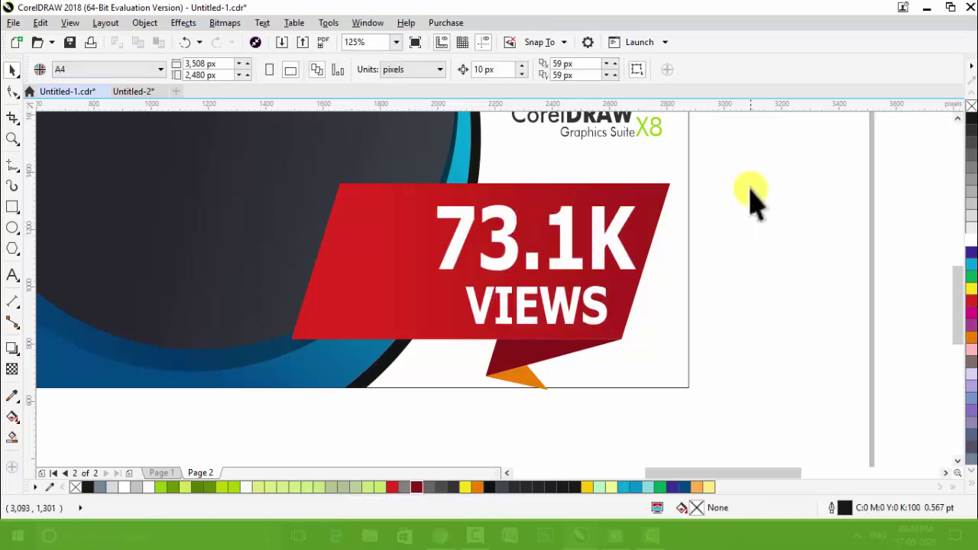
# Step: Move the complete ribbon banner with its folds and text slightly to the right
pyautogui.moveTo(769, 150); pyautogui.dragTo(286, 419)
pyautogui.moveTo(548, 283); pyautogui.dragTo(557, 282)
pyautogui.scroll(-2, 633, 382)
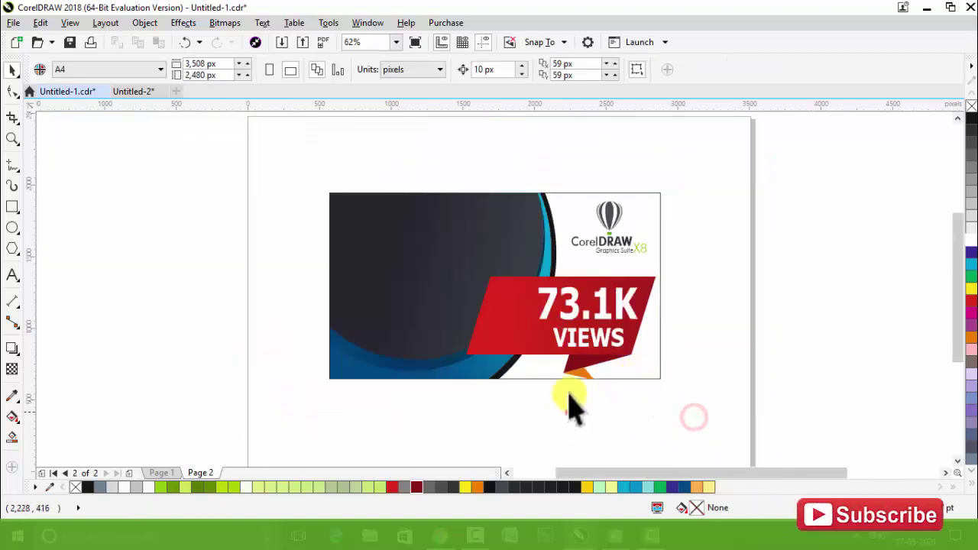
# Step: Nudge the four curved background shapes about 50 px to the left
pyautogui.moveTo(567, 410); pyautogui.dragTo(231, 145)
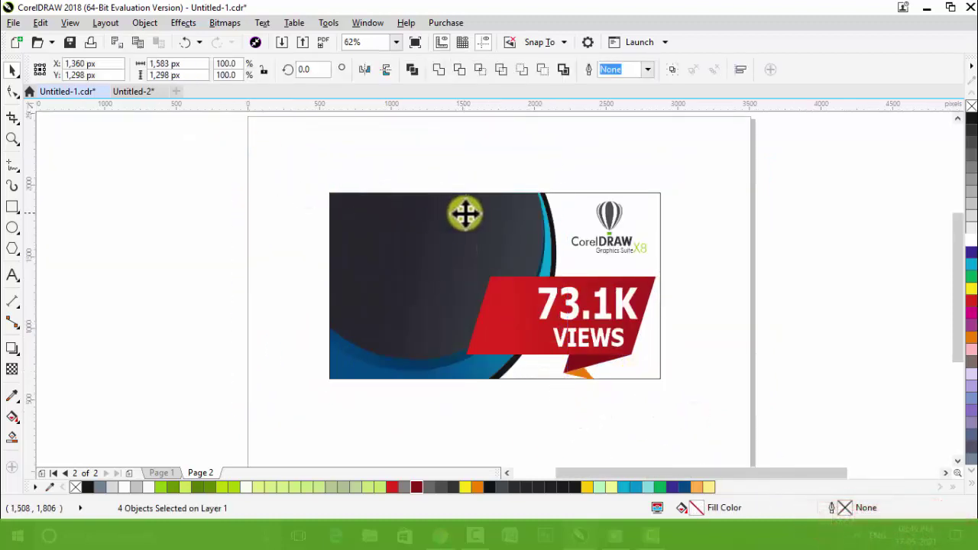
pyautogui.scroll(2, 464, 212)
pyautogui.press('Left')
pyautogui.press('Left')
pyautogui.press('Left')
pyautogui.press('Left')
pyautogui.press('Left')
pyautogui.press('Left')
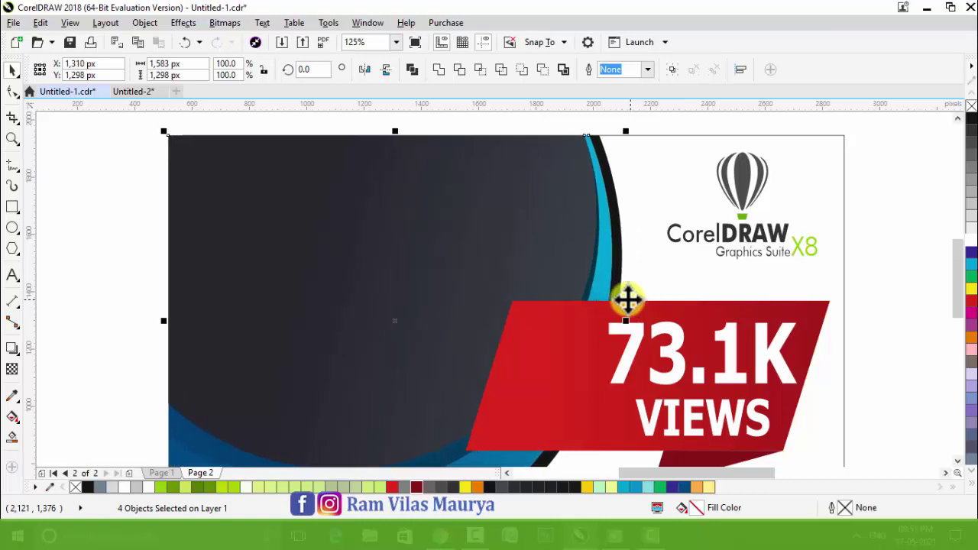
pyautogui.click(888, 323)
# Step: Subtract the red banner from the blue curved background shape with Back Minus Front
pyautogui.click(714, 299)
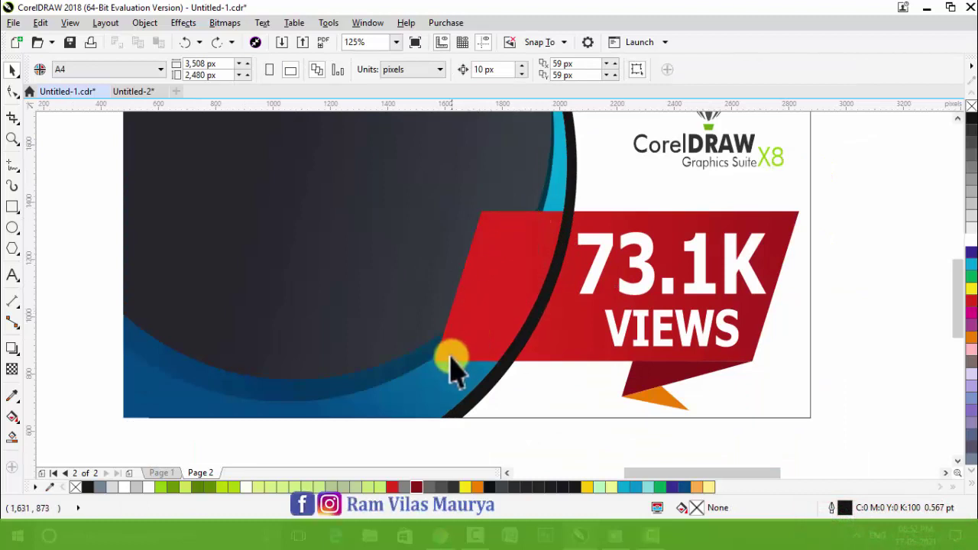
pyautogui.moveTo(444, 341); pyautogui.dragTo(435, 359)
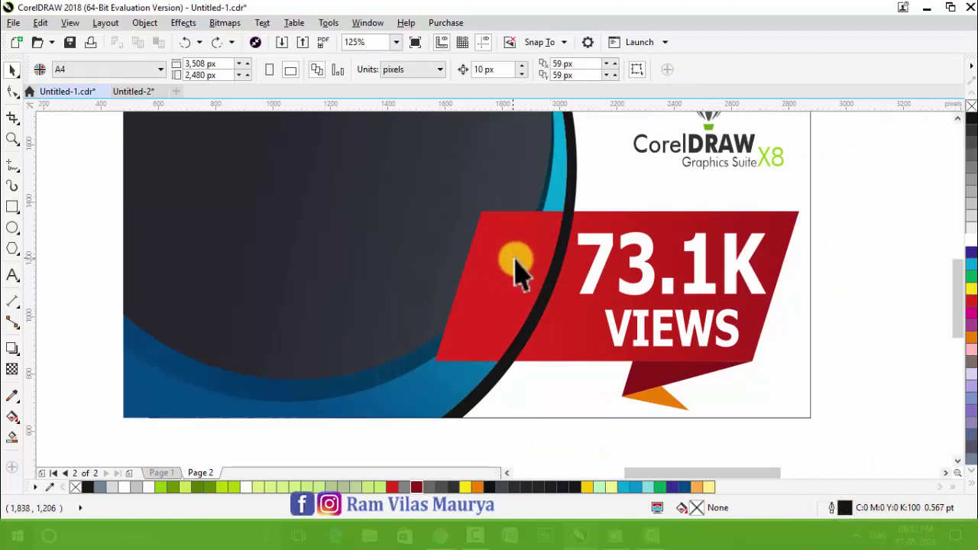
pyautogui.click(393, 385)
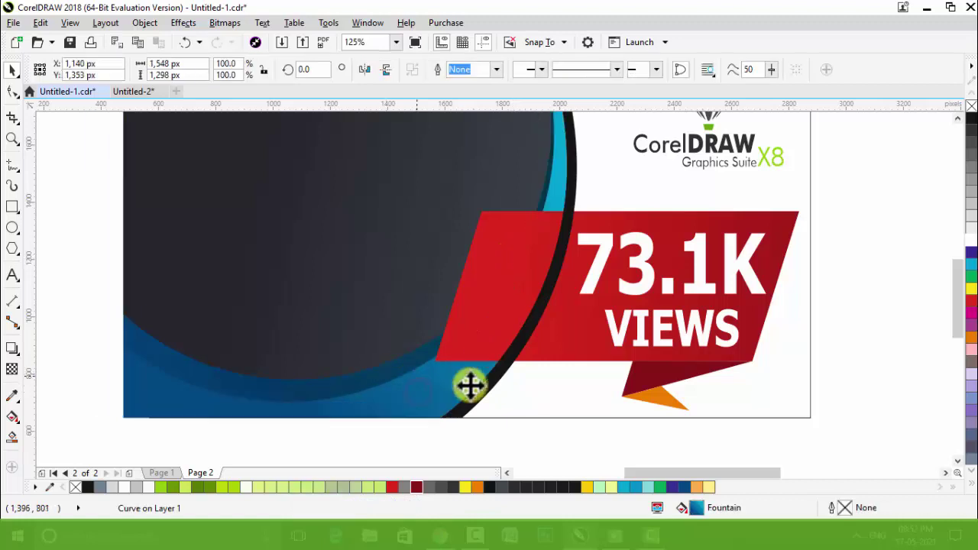
pyautogui.moveTo(469, 386); pyautogui.dragTo(481, 391)
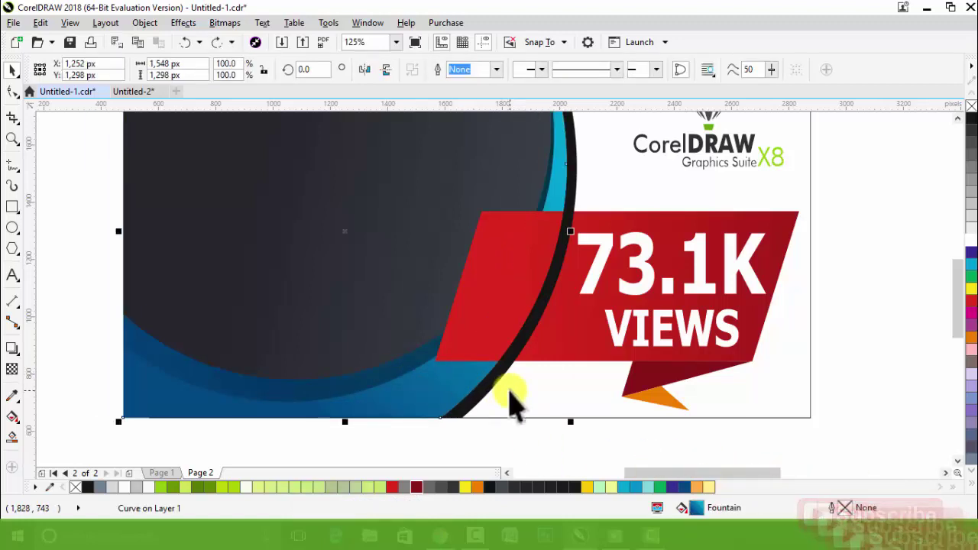
pyautogui.keyDown('shift'); pyautogui.click(640, 229); pyautogui.keyUp('shift')
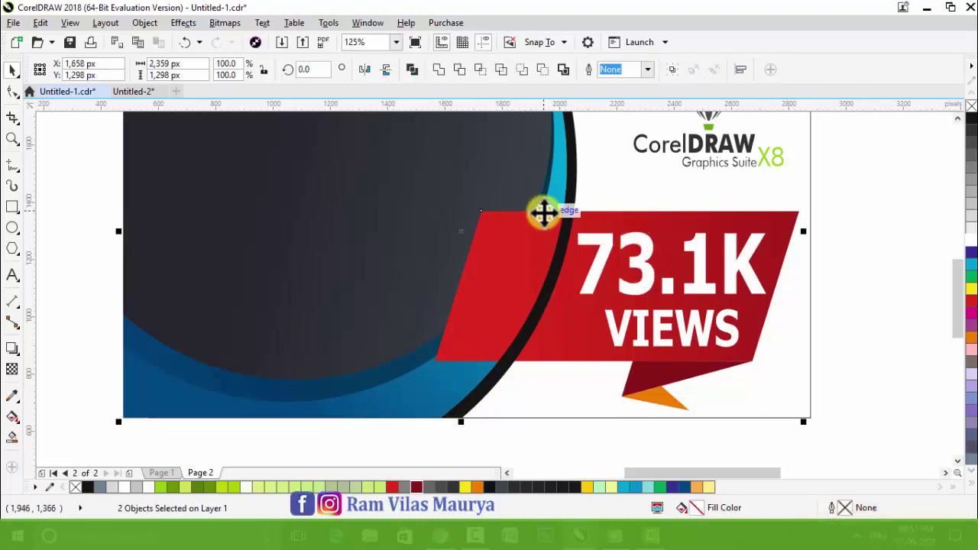
pyautogui.moveTo(522, 247); pyautogui.dragTo(585, 179)
pyautogui.hotkey('ctrl', 'z')
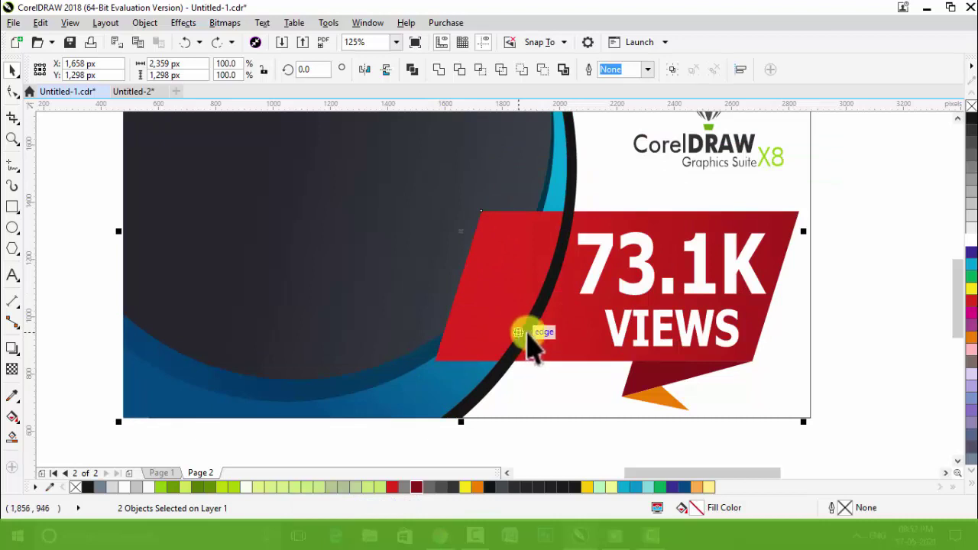
pyautogui.click(541, 69)
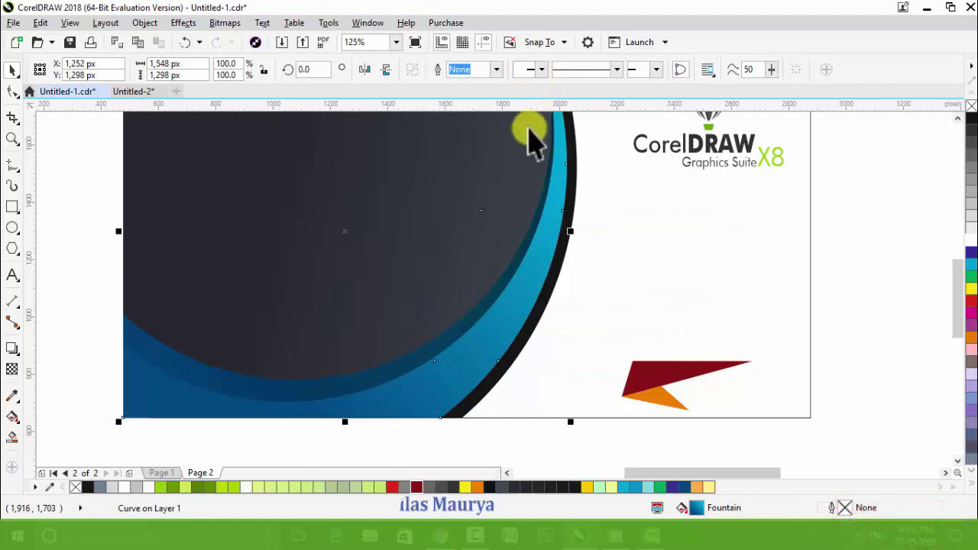
# Step: Undo the last subtraction and cut the blue curved shape out of the red banner with Front Minus Back
pyautogui.hotkey('ctrl', 'z')
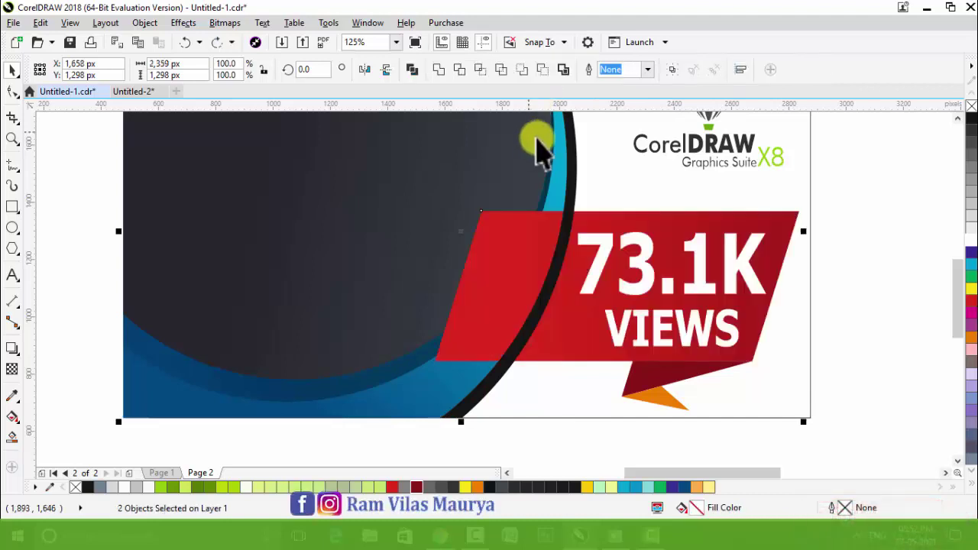
pyautogui.click(524, 70)
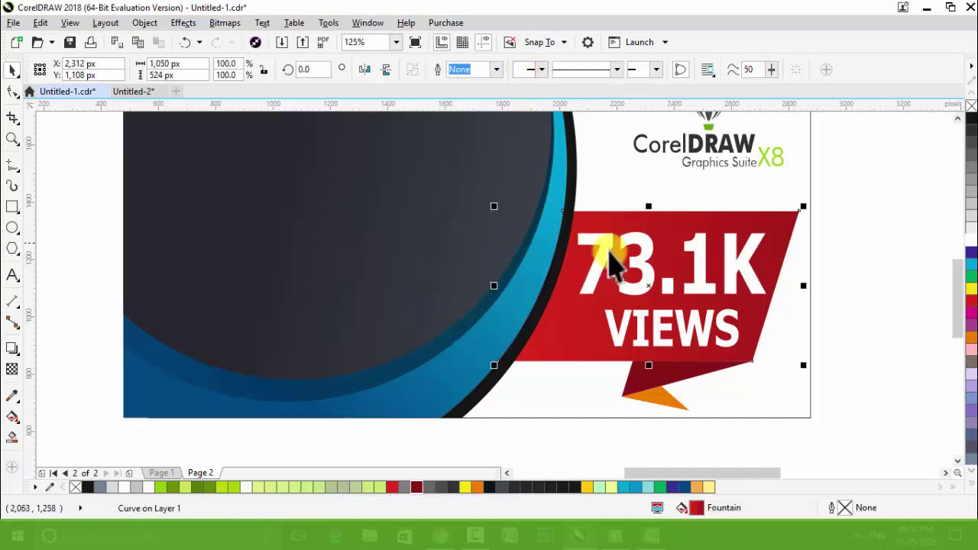
pyautogui.click(855, 280)
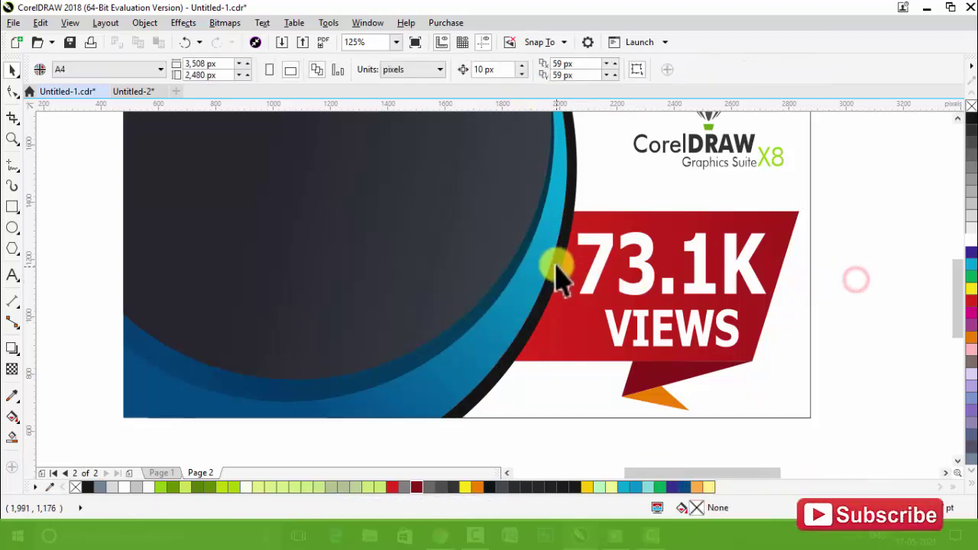
pyautogui.click(581, 233)
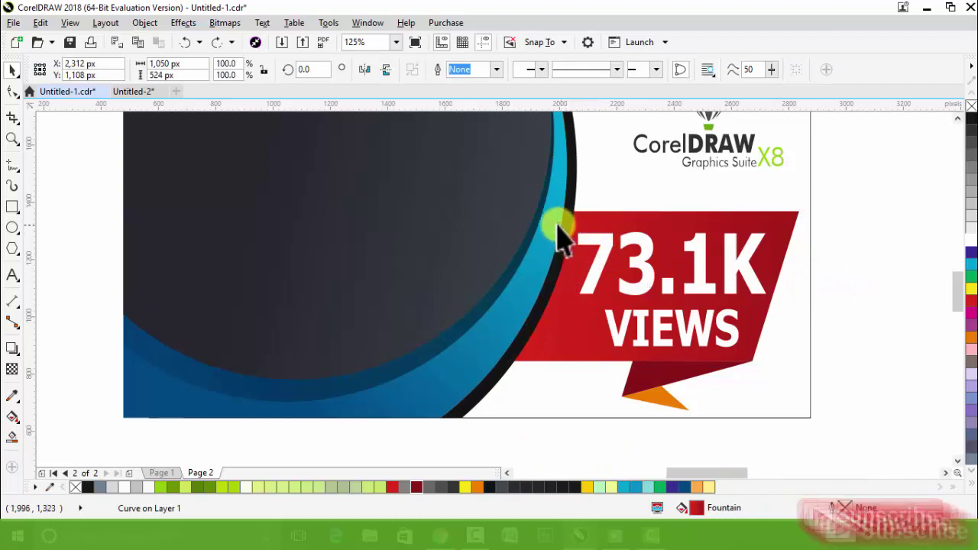
# Step: Send the black curved strip back in the stacking order so it lies behind the red banner
pyautogui.scroll(3, 563, 237)
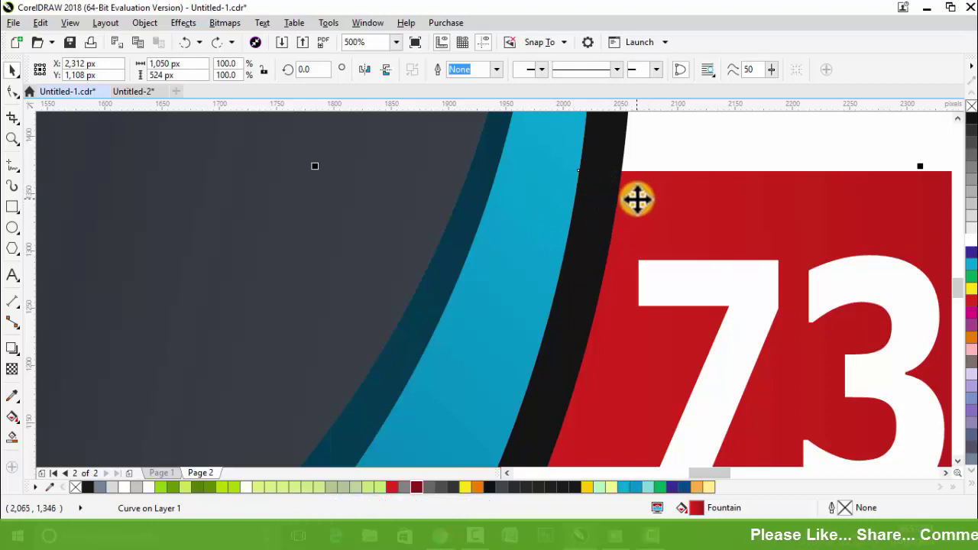
pyautogui.scroll(-2, 624, 193)
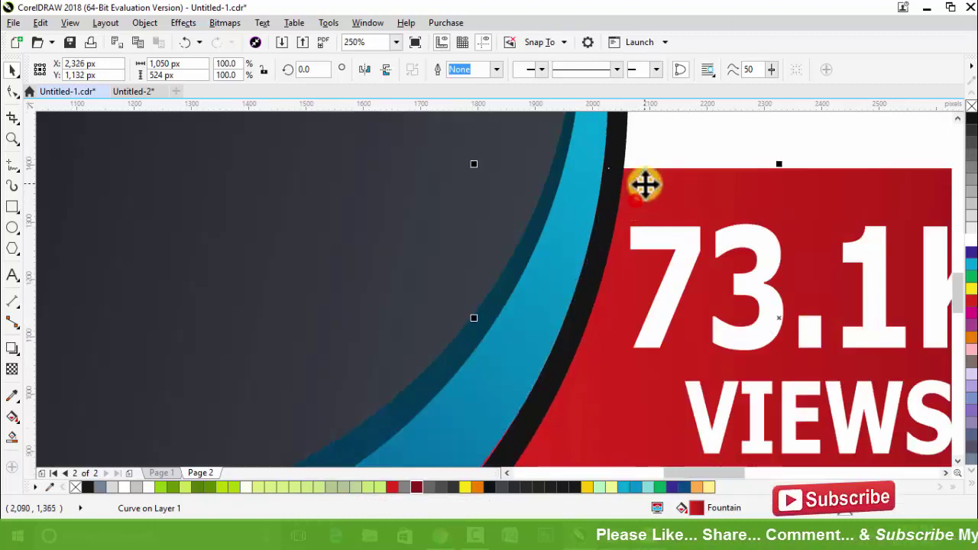
pyautogui.click(620, 178)
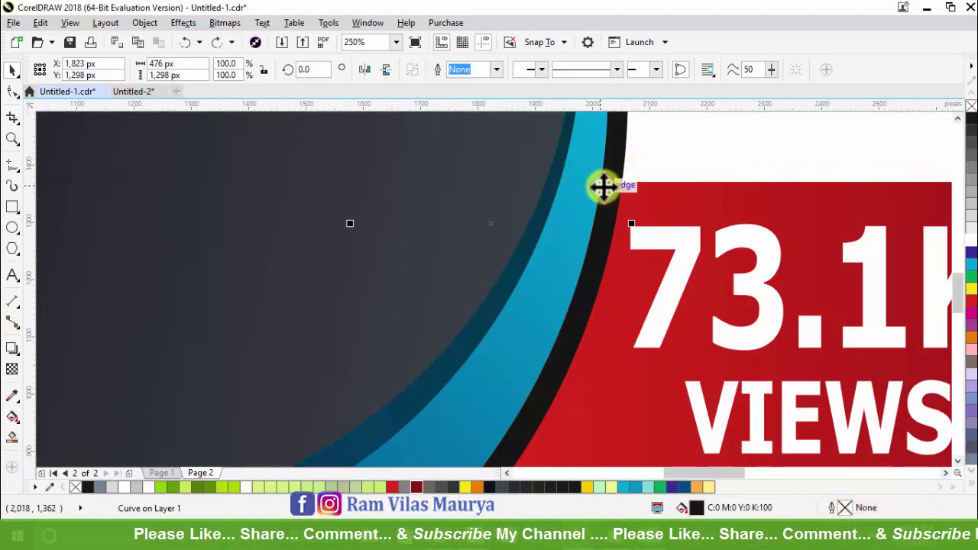
pyautogui.hotkey('ctrl', 'pagedown')
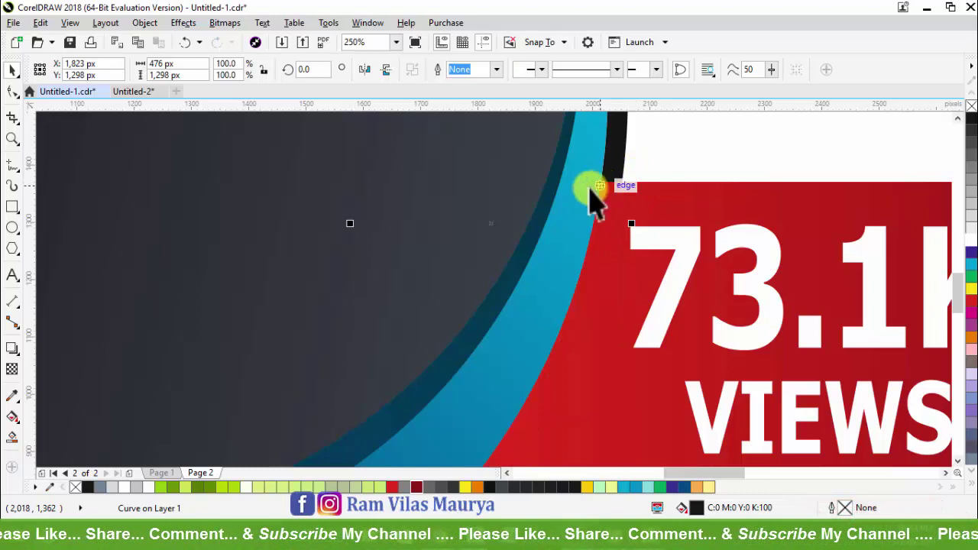
pyautogui.scroll(-2, 595, 201)
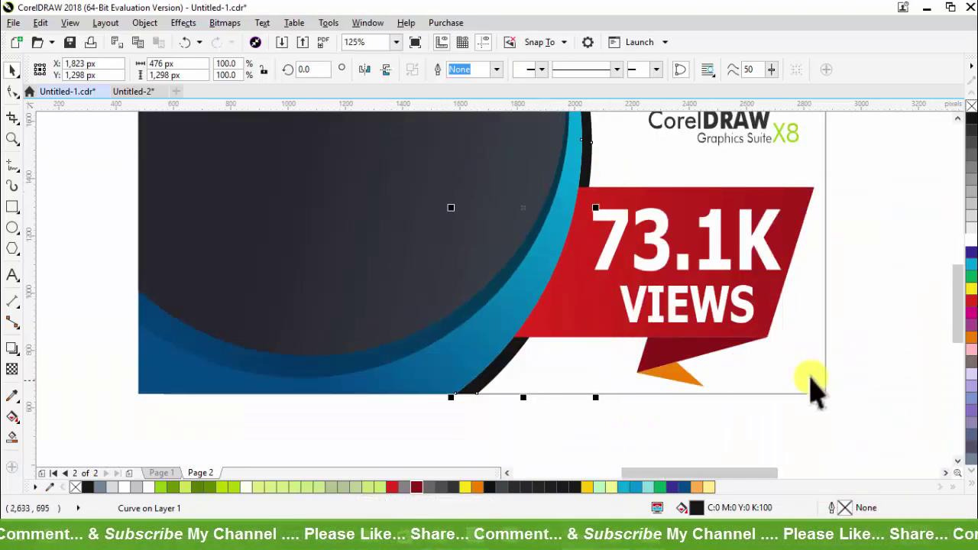
pyautogui.click(891, 365)
# Step: Duplicate the blue curved shape about 14 px to the right, in front of the other curves, and fill the copy with 80% black
pyautogui.scroll(2, 522, 332)
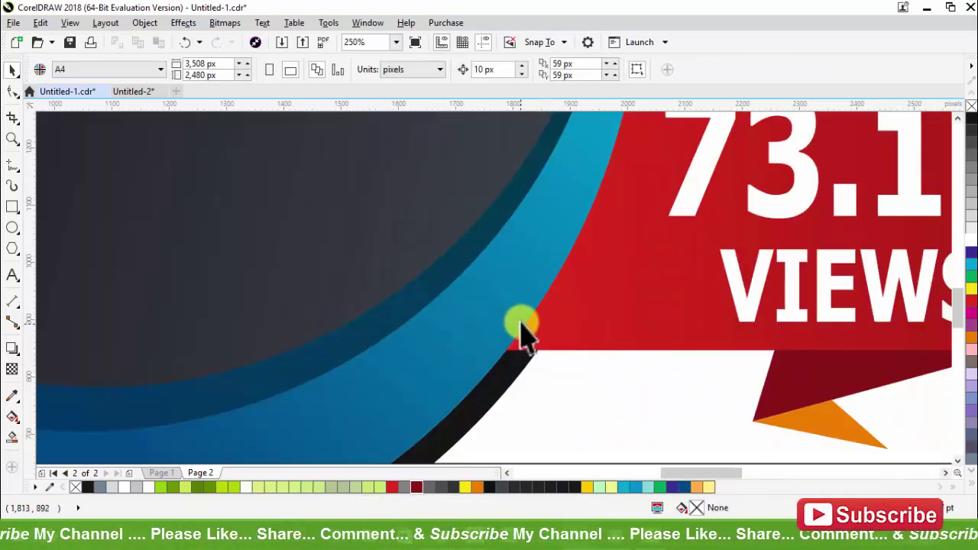
pyautogui.click(521, 307)
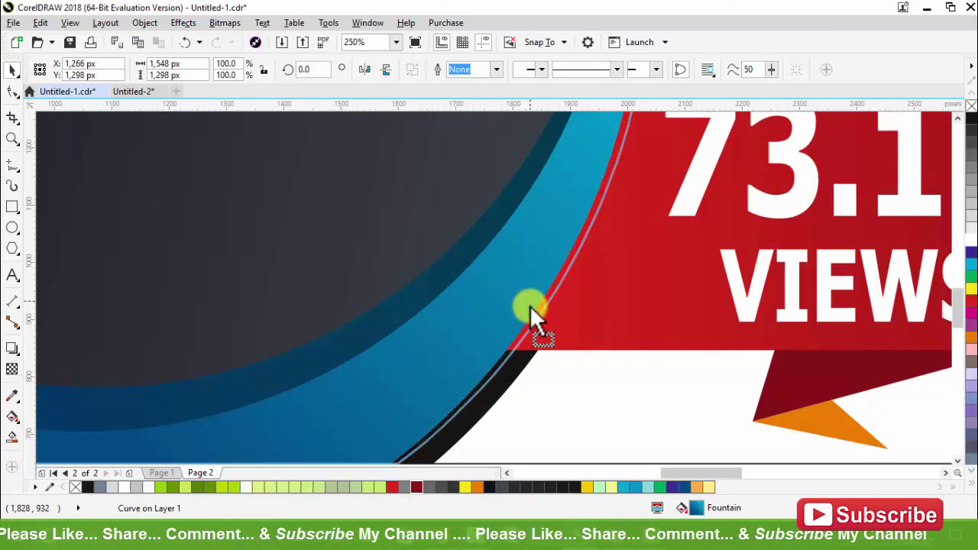
pyautogui.hotkey('ctrl', 'pageup')
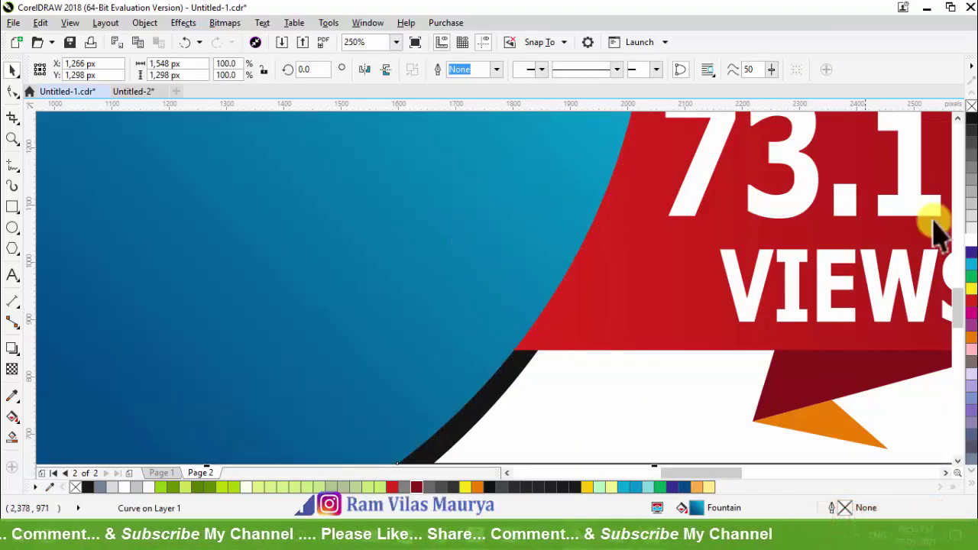
pyautogui.click(970, 142)
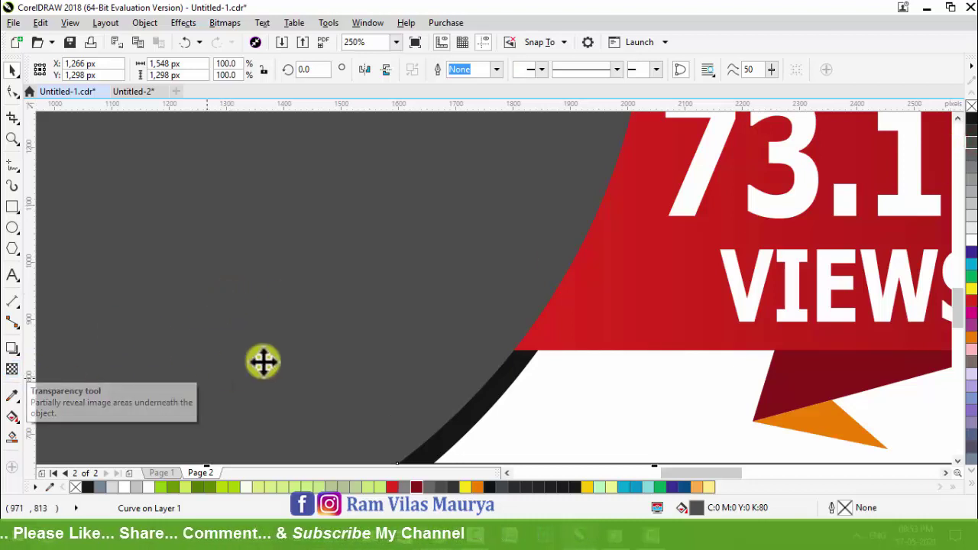
# Step: Set the transparency merge mode of the dark gray curved copy to Multiply
pyautogui.click(13, 369)
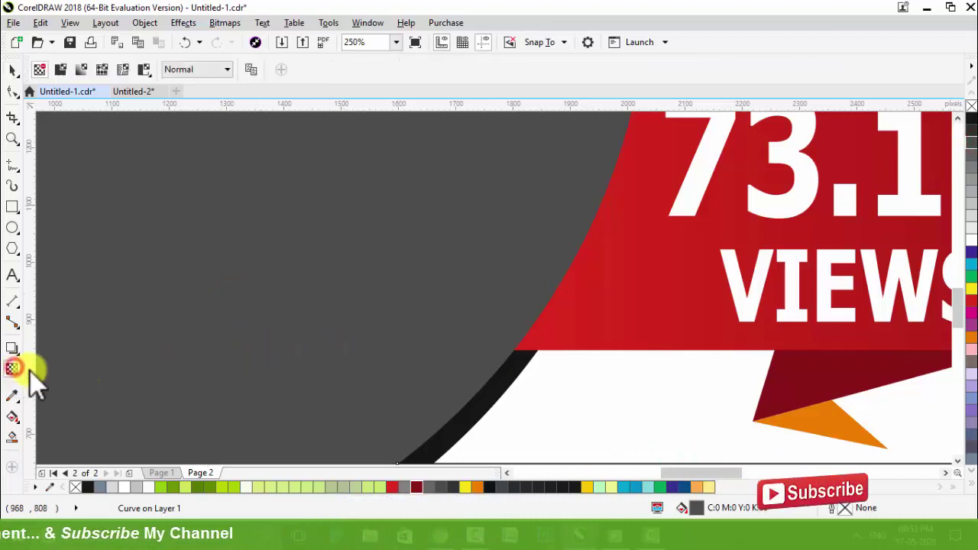
pyautogui.click(183, 68)
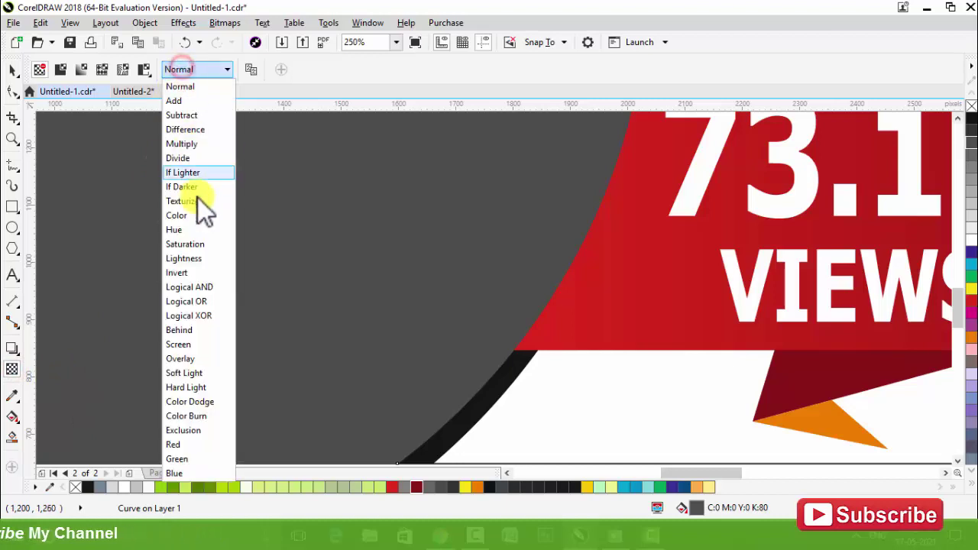
pyautogui.click(190, 145)
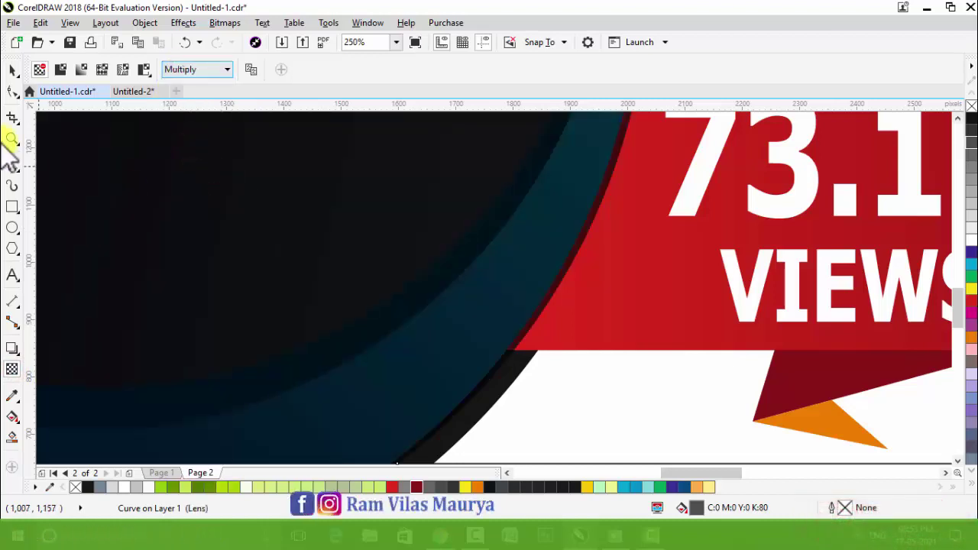
# Step: Place the multiplied dark shape in front of the red banner but behind the blue curve as its edge shadow
pyautogui.click(13, 69)
pyautogui.scroll(-1, 406, 306)
pyautogui.scroll(-1, 454, 288)
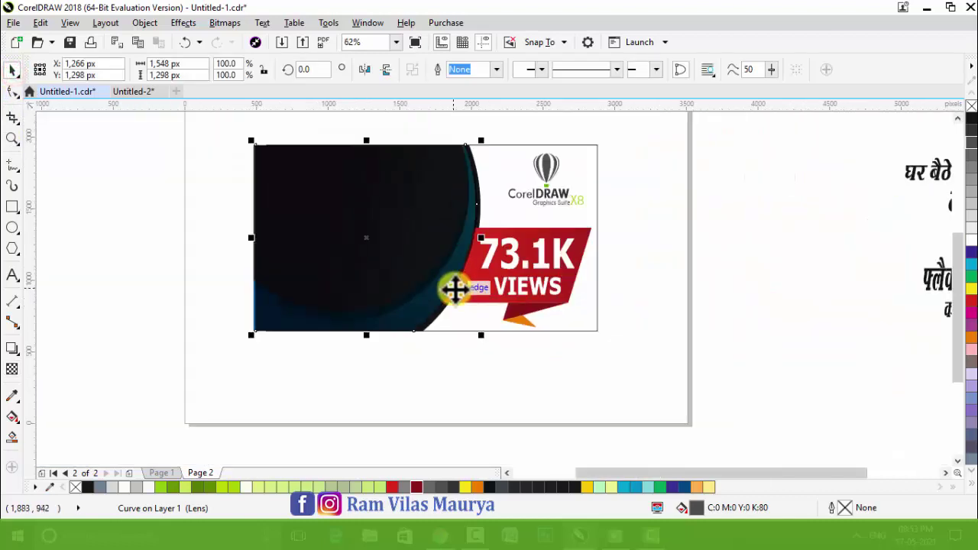
pyautogui.scroll(1, 430, 197)
pyautogui.click(581, 330)
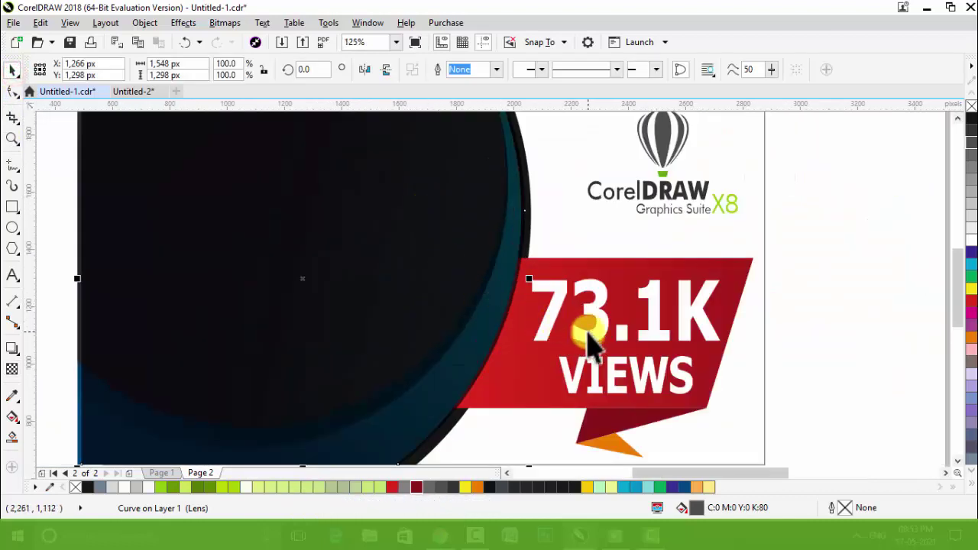
pyautogui.scroll(1, 585, 336)
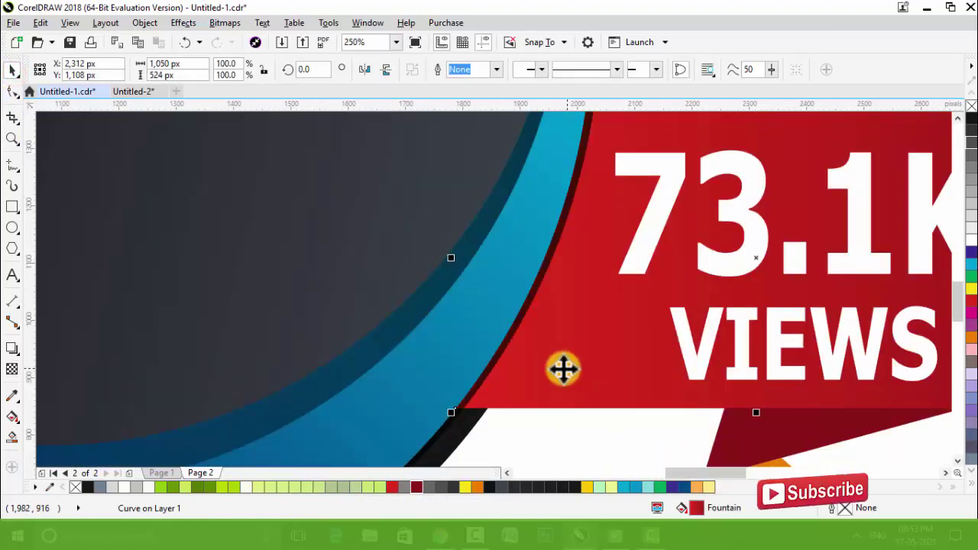
pyautogui.scroll(-1, 562, 366)
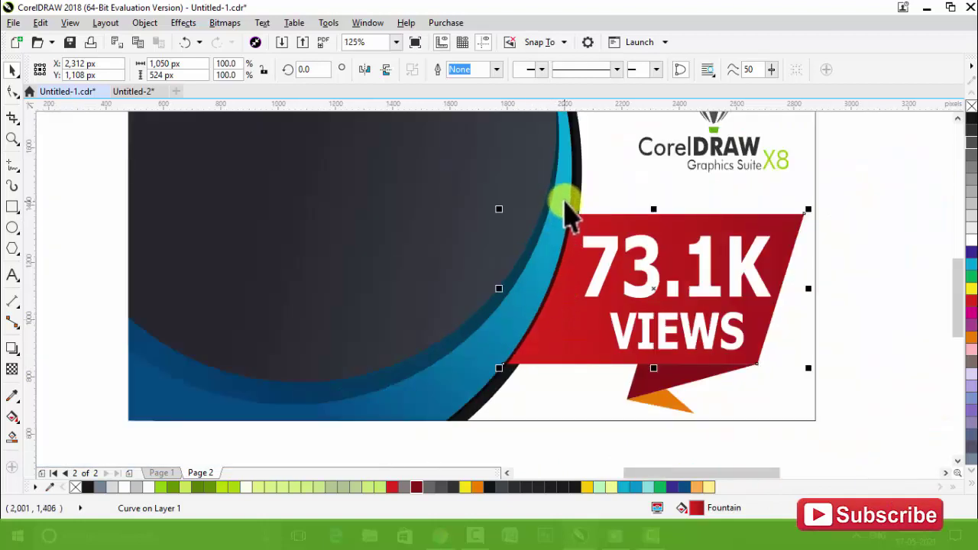
pyautogui.scroll(-1, 542, 279)
pyautogui.click(766, 296)
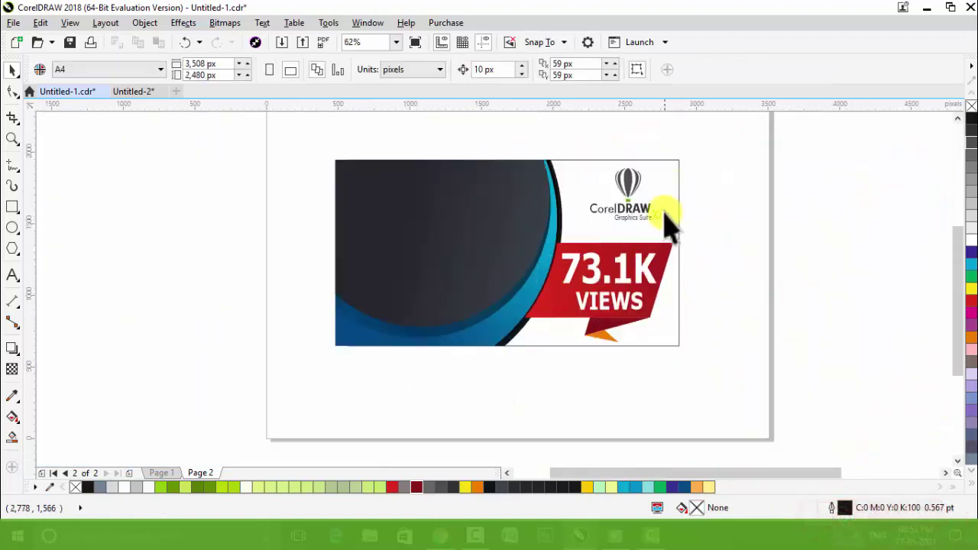
pyautogui.scroll(-1, 656, 237)
pyautogui.scroll(1, 656, 237)
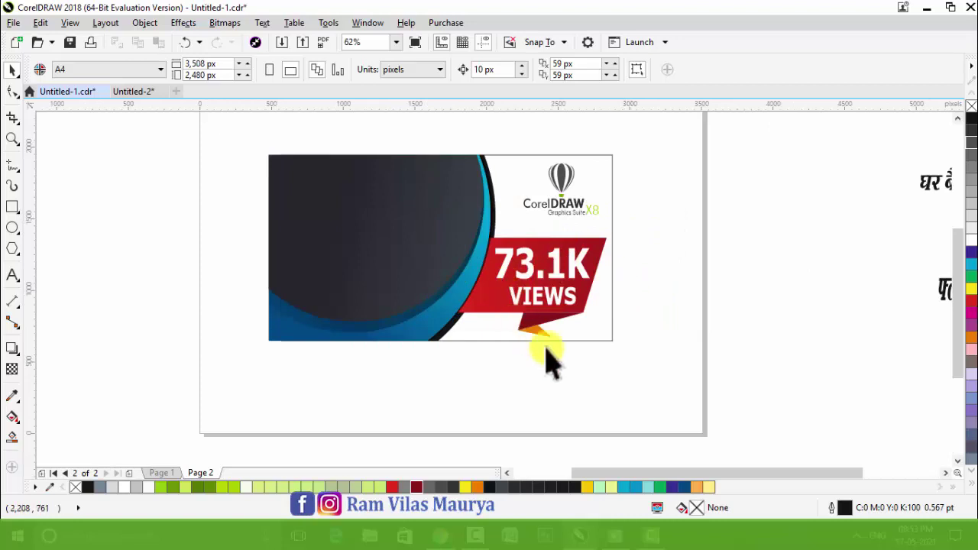
pyautogui.moveTo(709, 375); pyautogui.dragTo(409, 222)
pyautogui.scroll(1, 544, 249)
pyautogui.click(741, 290)
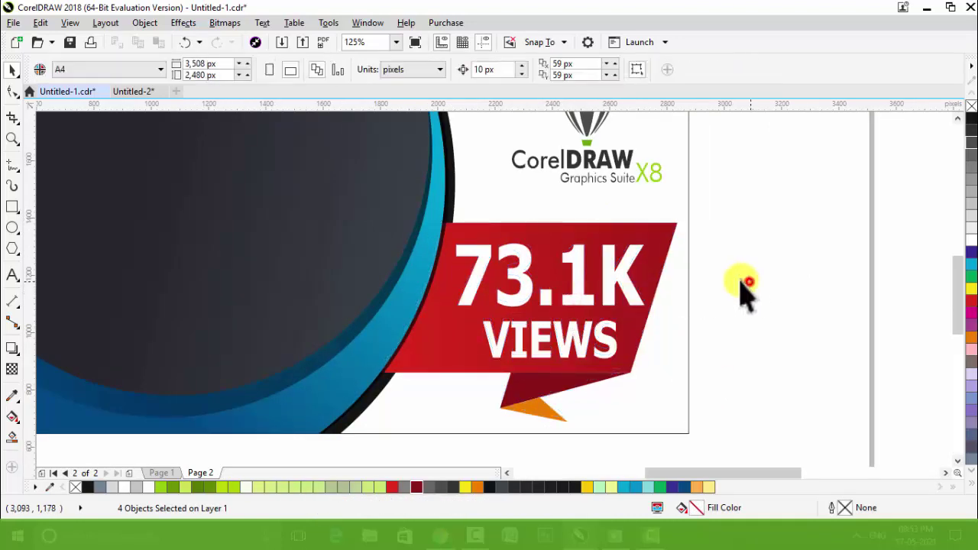
# Step: Draw an ellipse over the "73.1K VIEWS" banner, widen it to 1,233 × 658 px, and fill it with 20% black without an outline
pyautogui.click(11, 226)
pyautogui.moveTo(375, 201); pyautogui.dragTo(717, 397)
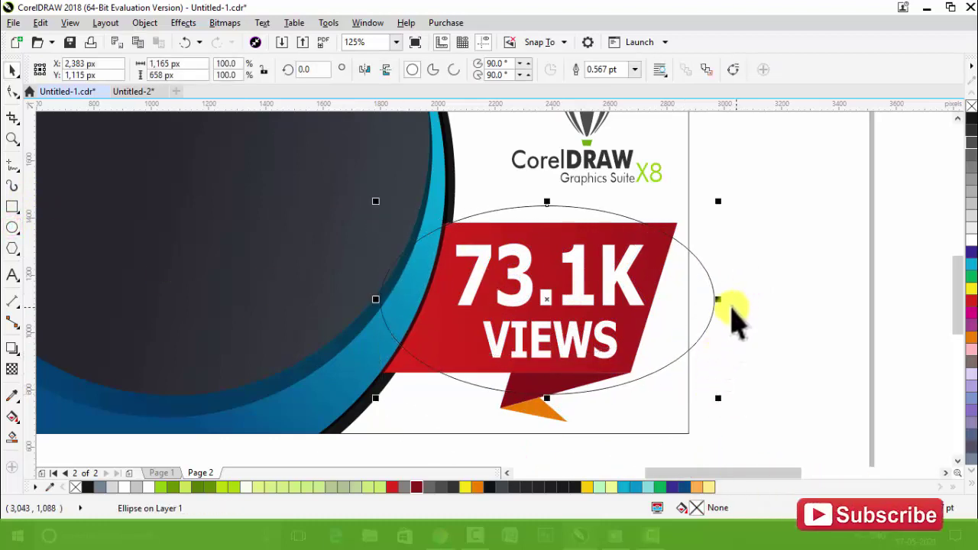
pyautogui.moveTo(718, 298); pyautogui.dragTo(736, 298)
pyautogui.click(970, 221)
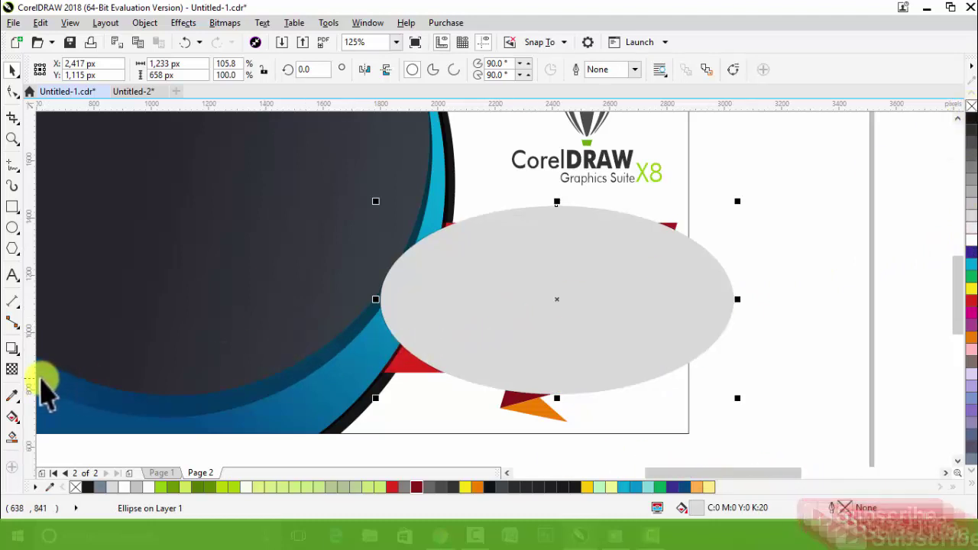
# Step: Apply an elliptical fountain transparency to the gray ellipse and extend its fade to the right beyond the ellipse's edge
pyautogui.click(11, 370)
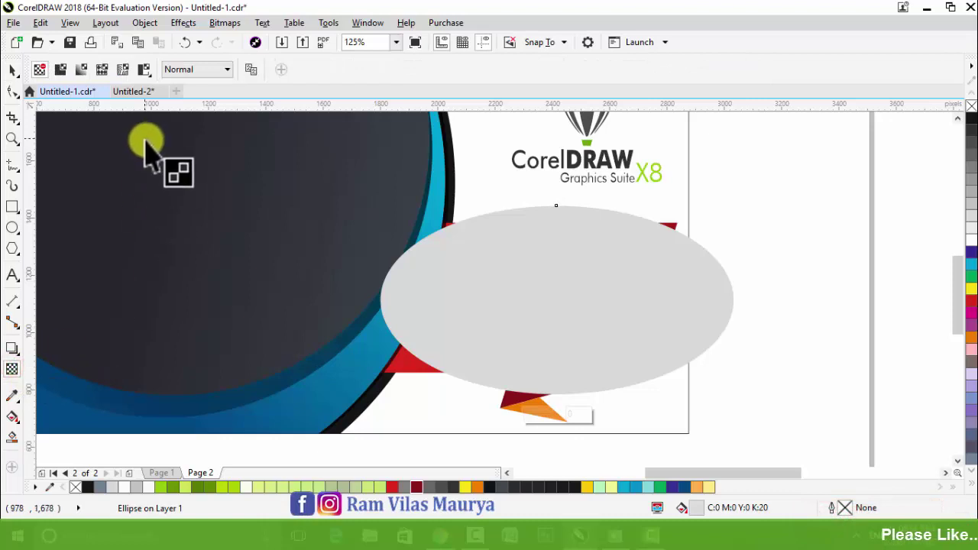
pyautogui.click(83, 69)
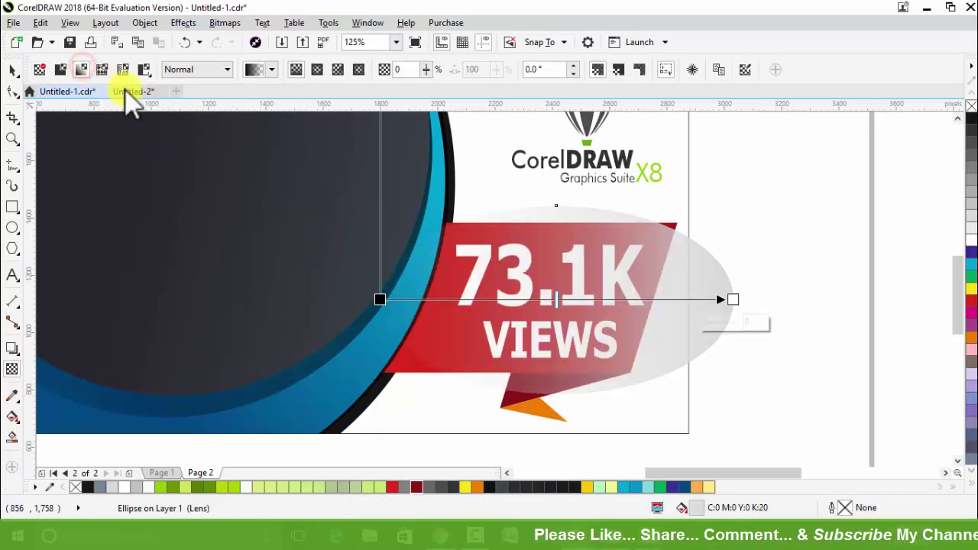
pyautogui.click(317, 69)
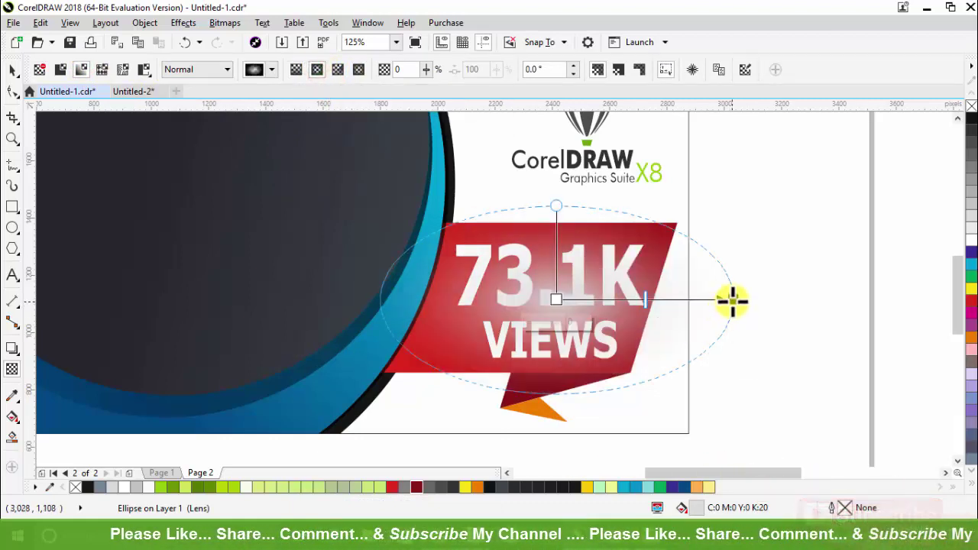
pyautogui.moveTo(732, 300); pyautogui.dragTo(820, 297)
pyautogui.press('space')
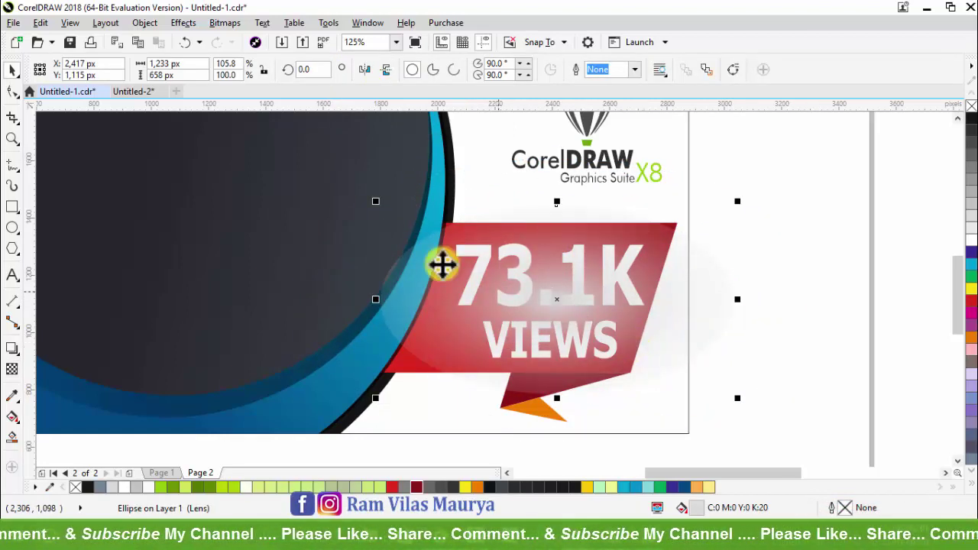
# Step: Open the list of effects for the transparent ellipse over the banner
pyautogui.click(183, 22)
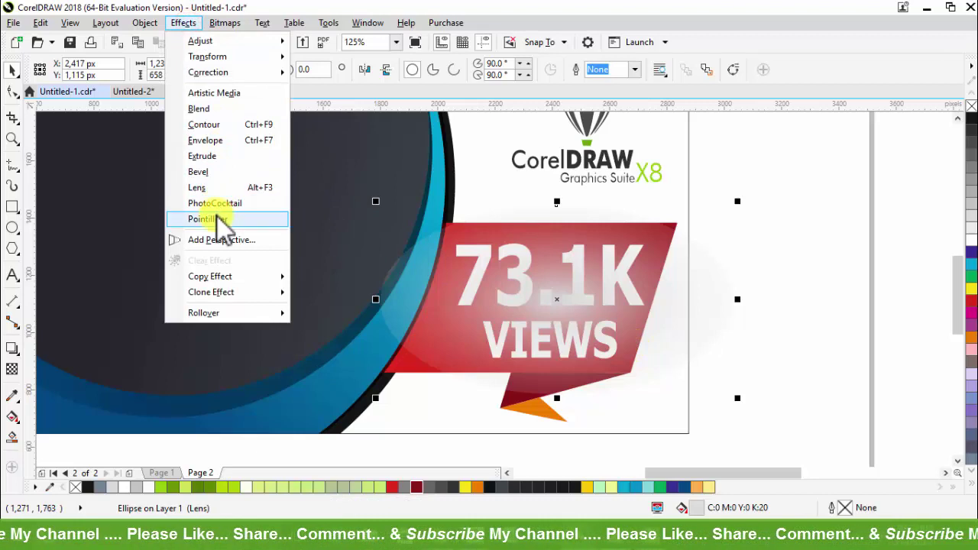